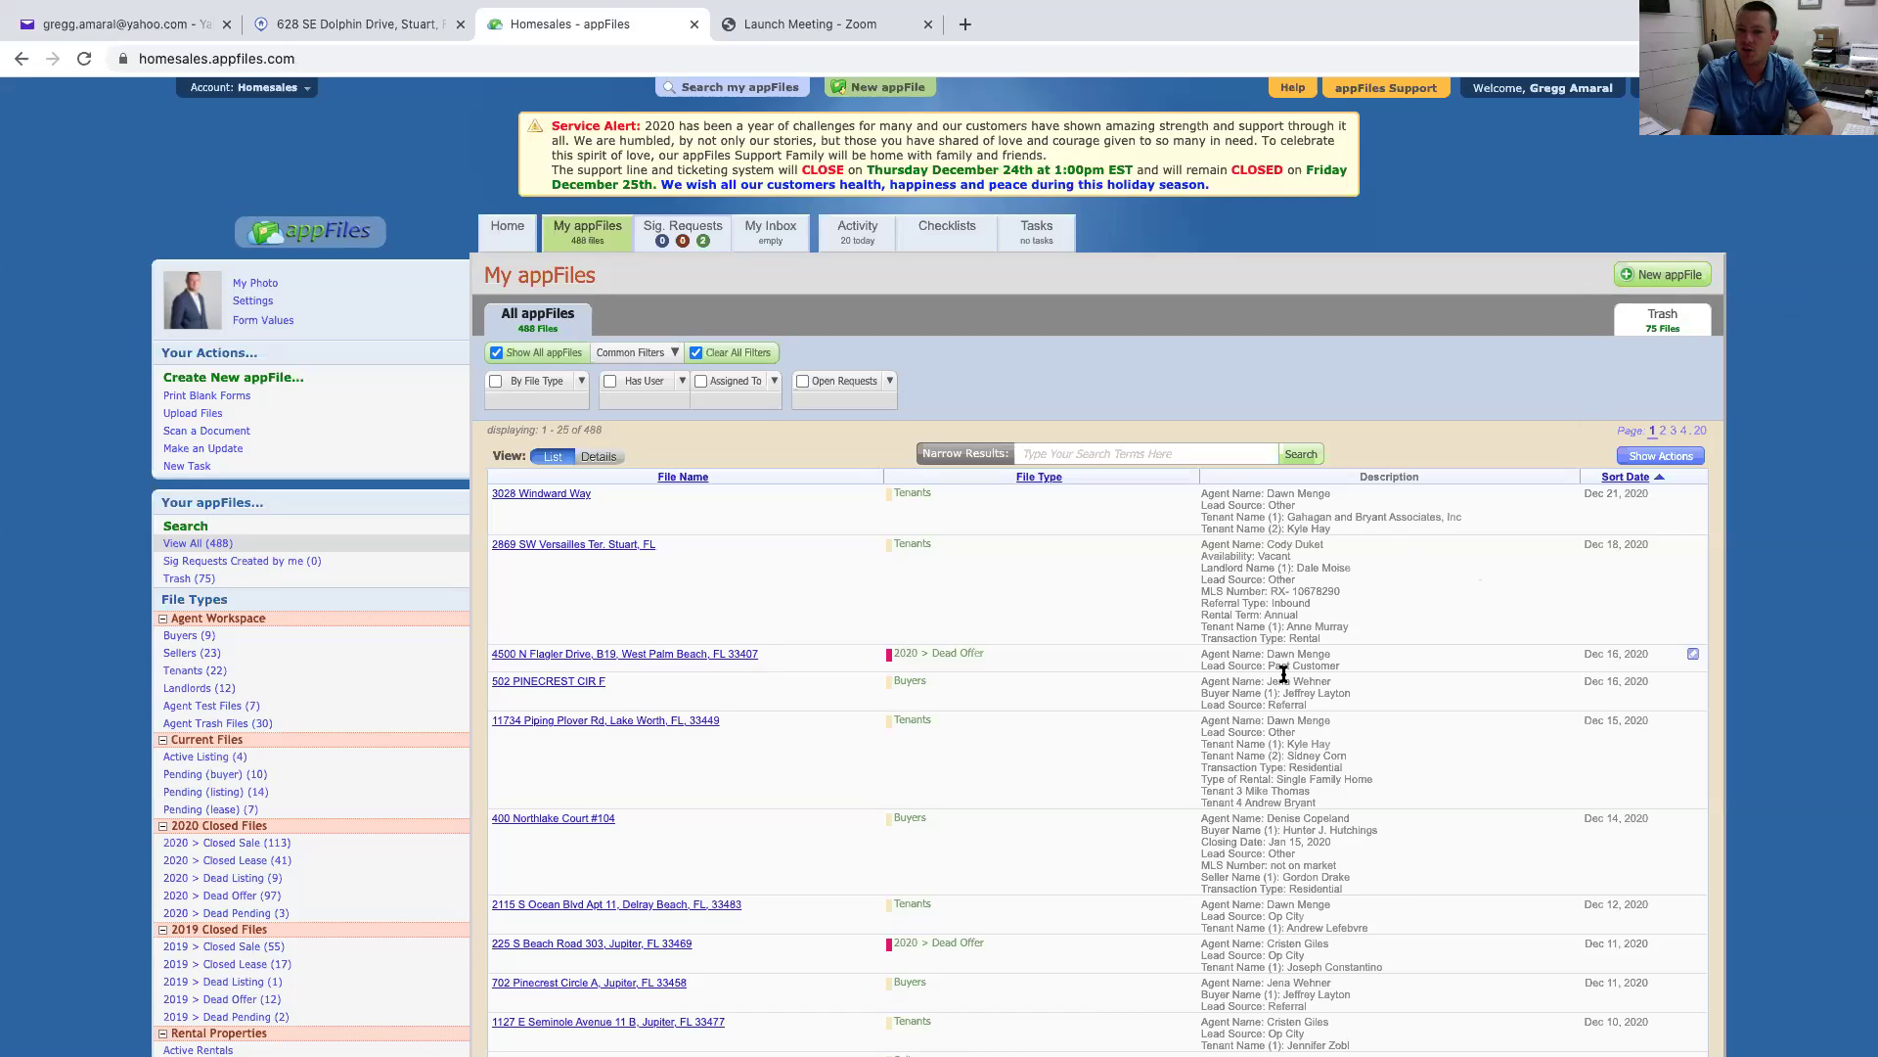
{"action": "left_click_drag", "start_coordinate": [1362, 480], "coordinate": [1450, 482]}
{"action": "left_click_drag", "start_coordinate": [1267, 494], "coordinate": [1368, 561]}
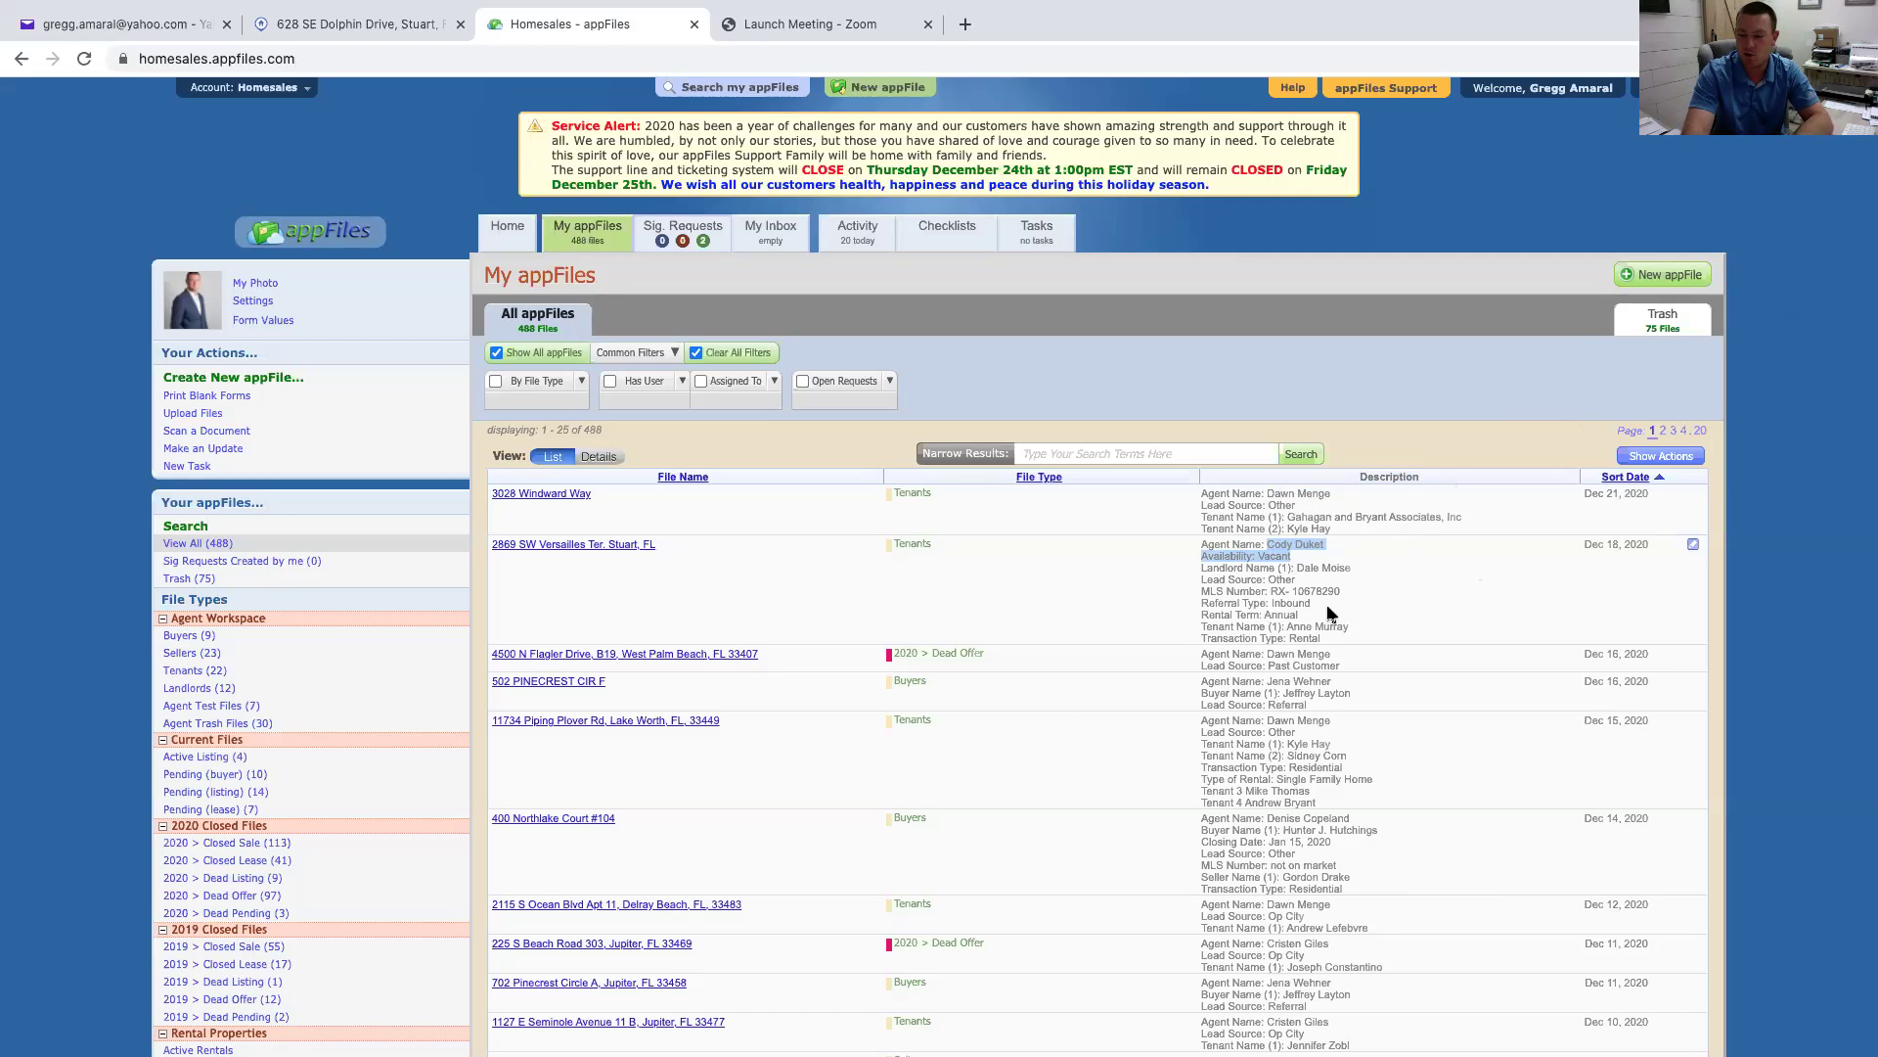
{"action": "scroll", "coordinate": [1331, 613], "scroll_direction": "down", "scroll_amount": 1}
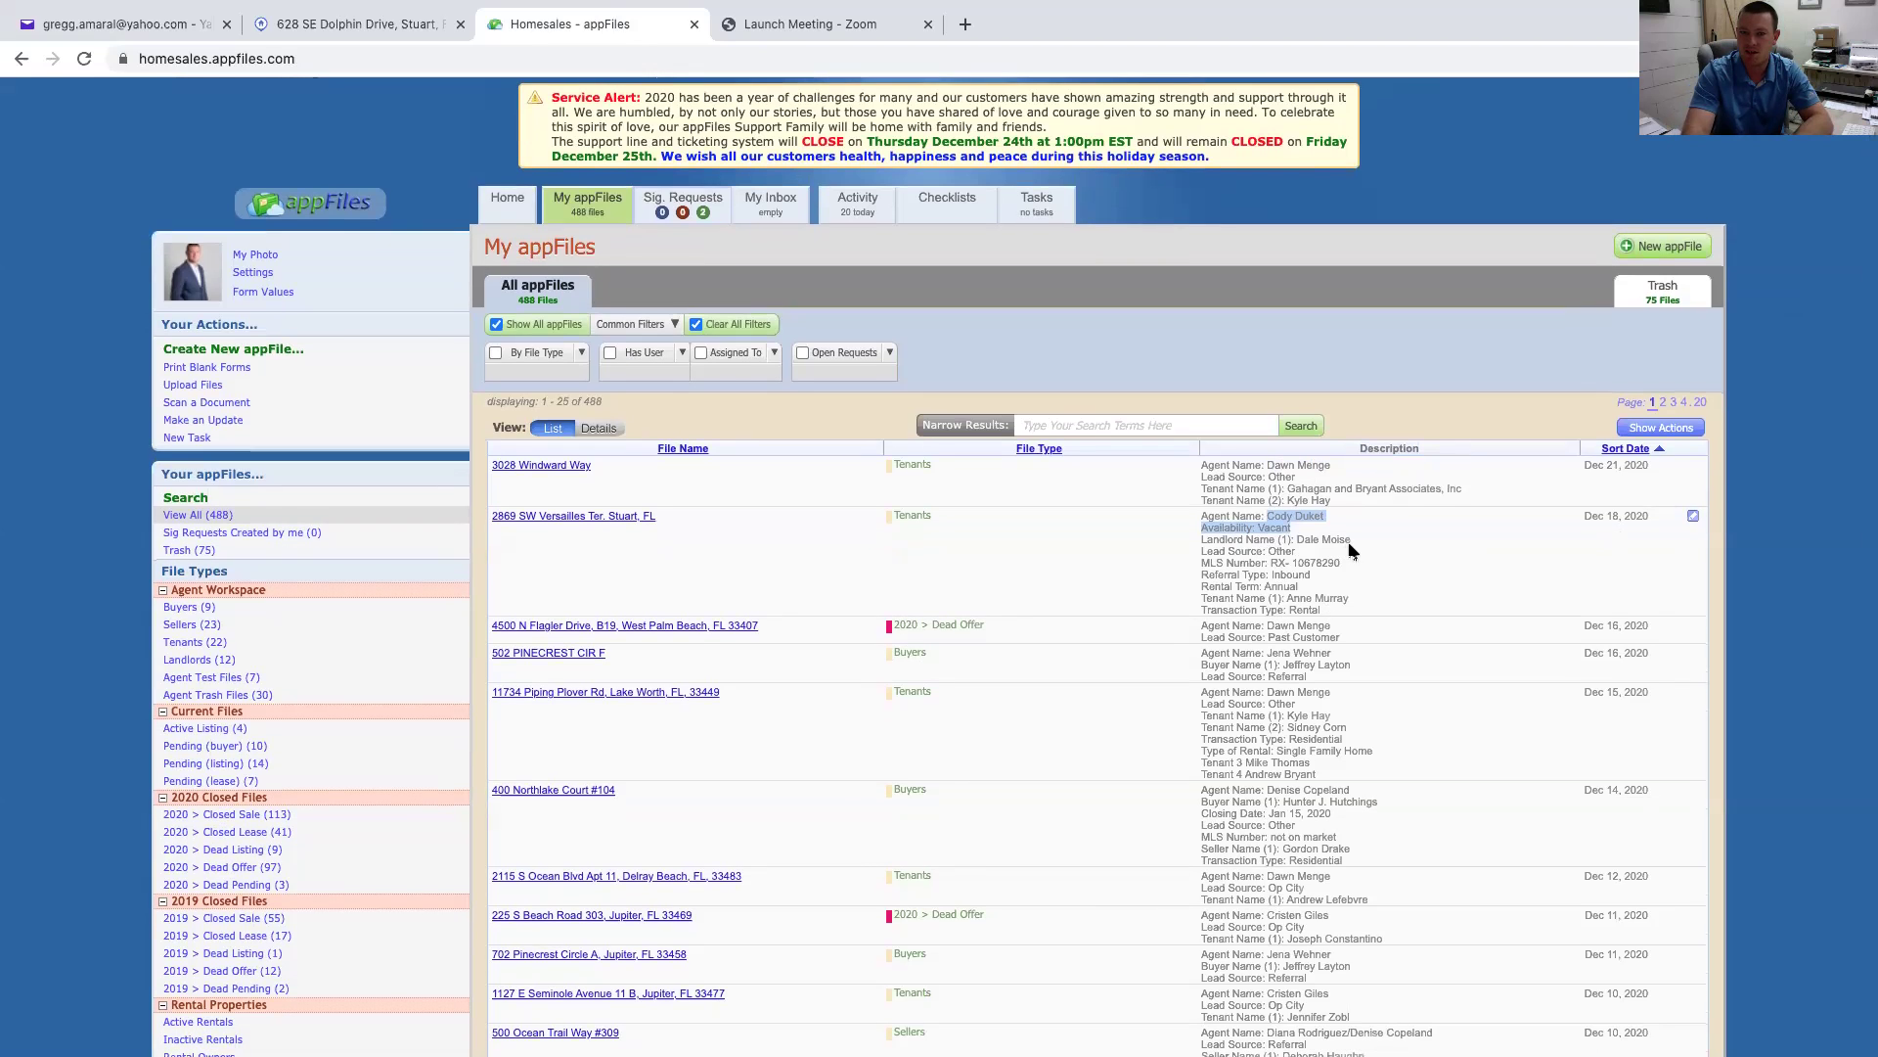
{"action": "left_click_drag", "start_coordinate": [1276, 548], "coordinate": [1375, 566]}
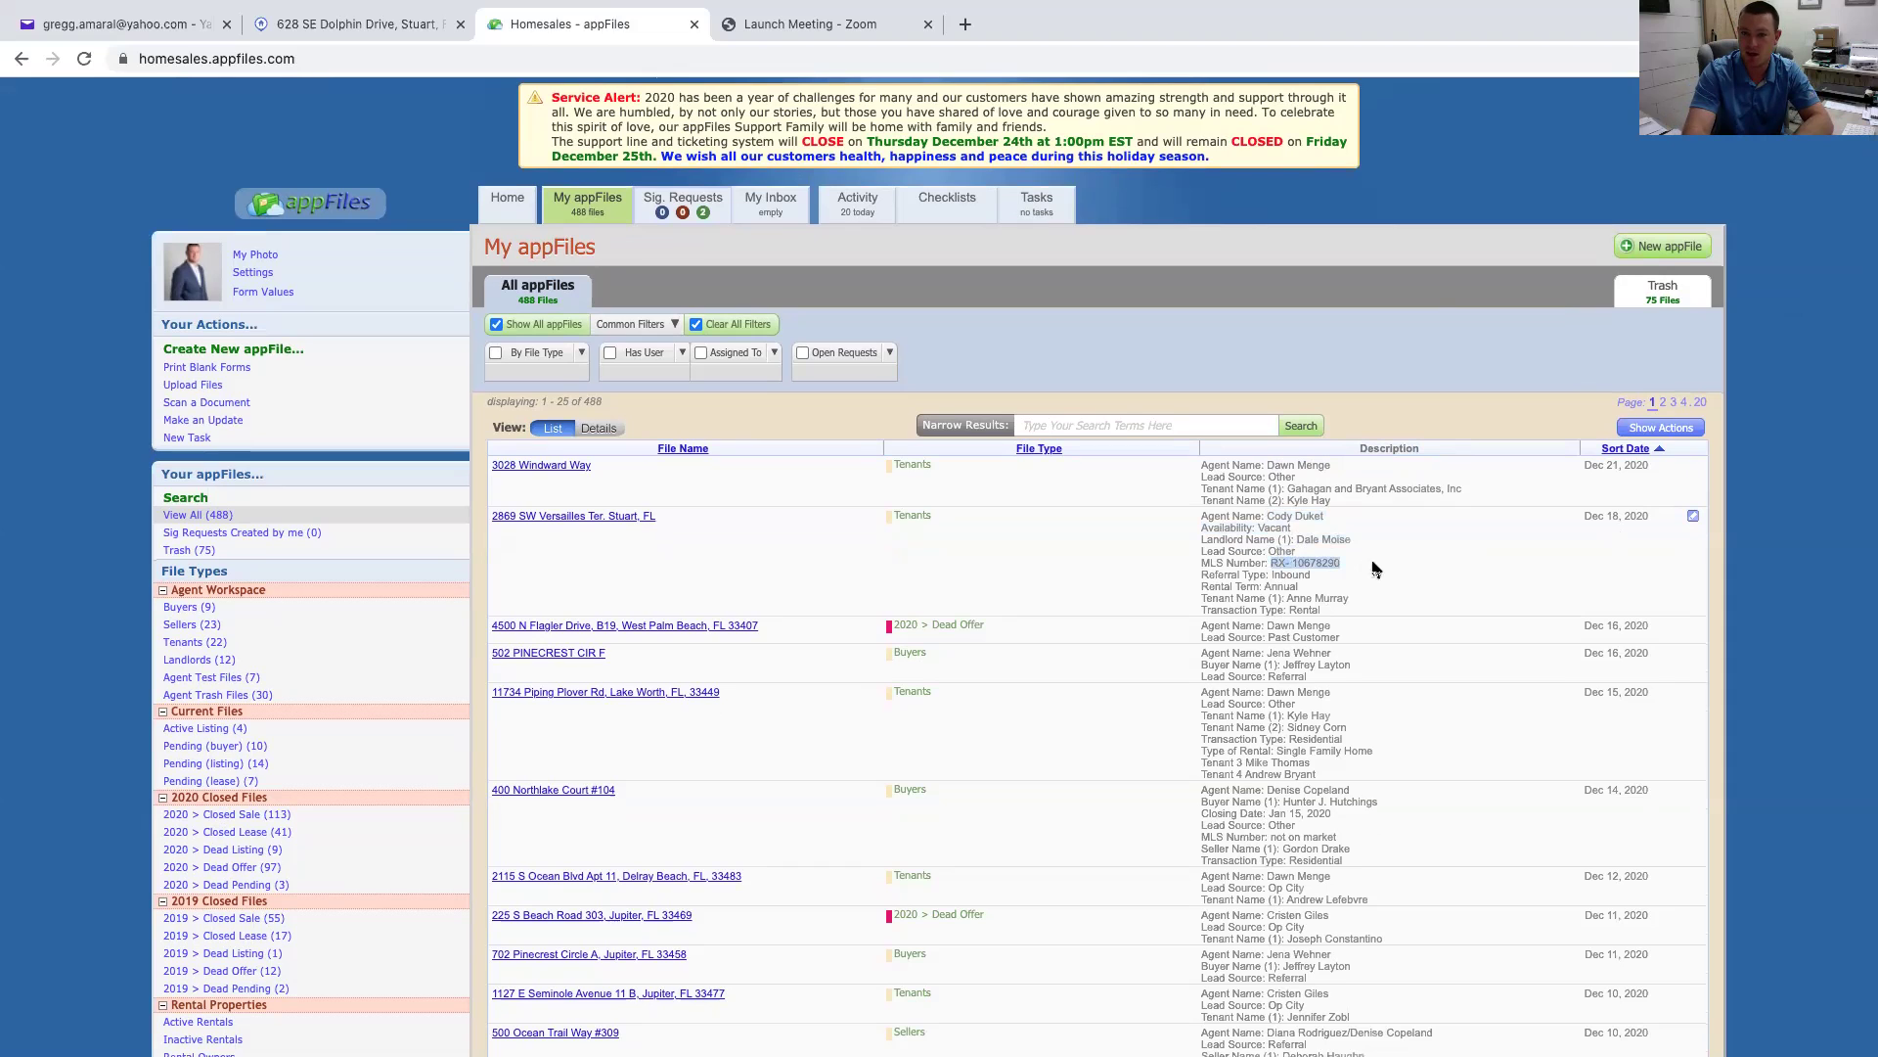
{"action": "left_click_drag", "start_coordinate": [1265, 586], "coordinate": [1362, 597]}
{"action": "scroll", "coordinate": [1375, 596], "scroll_direction": "down", "scroll_amount": 1}
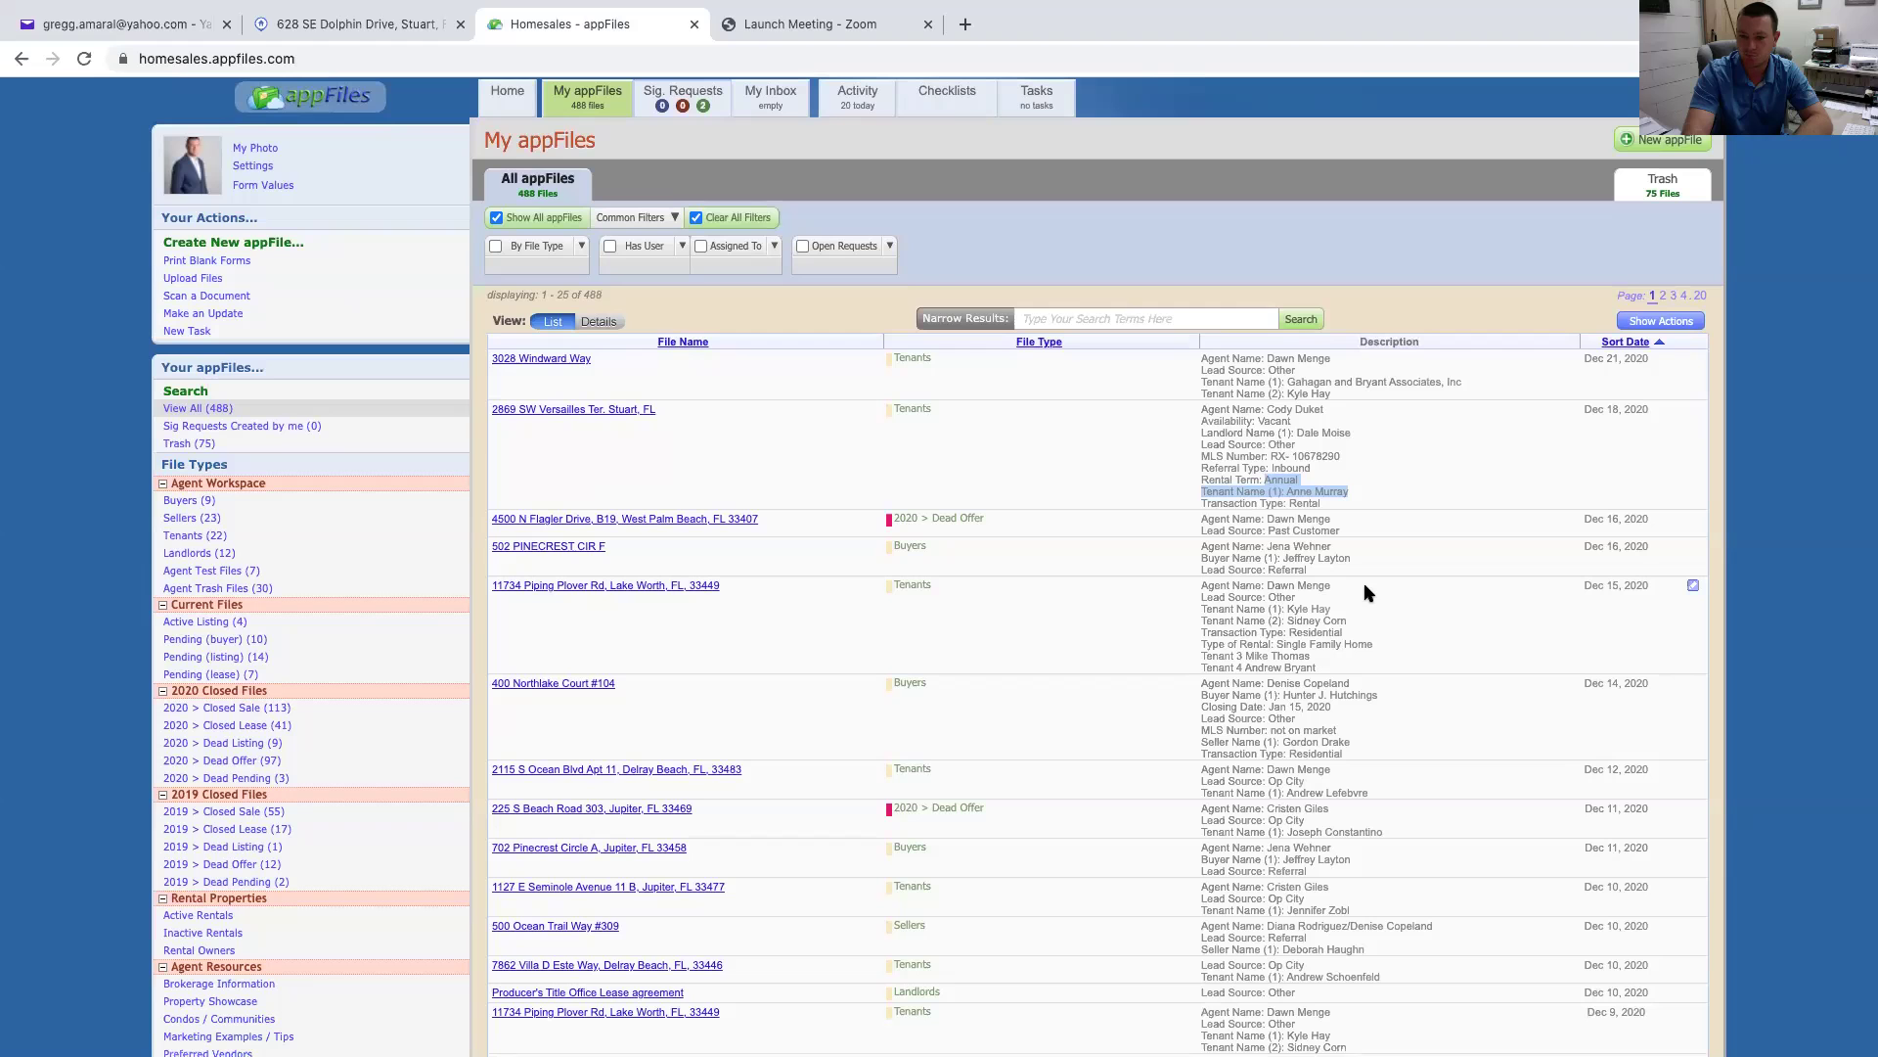
{"action": "scroll", "coordinate": [1364, 583], "scroll_direction": "up", "scroll_amount": 2}
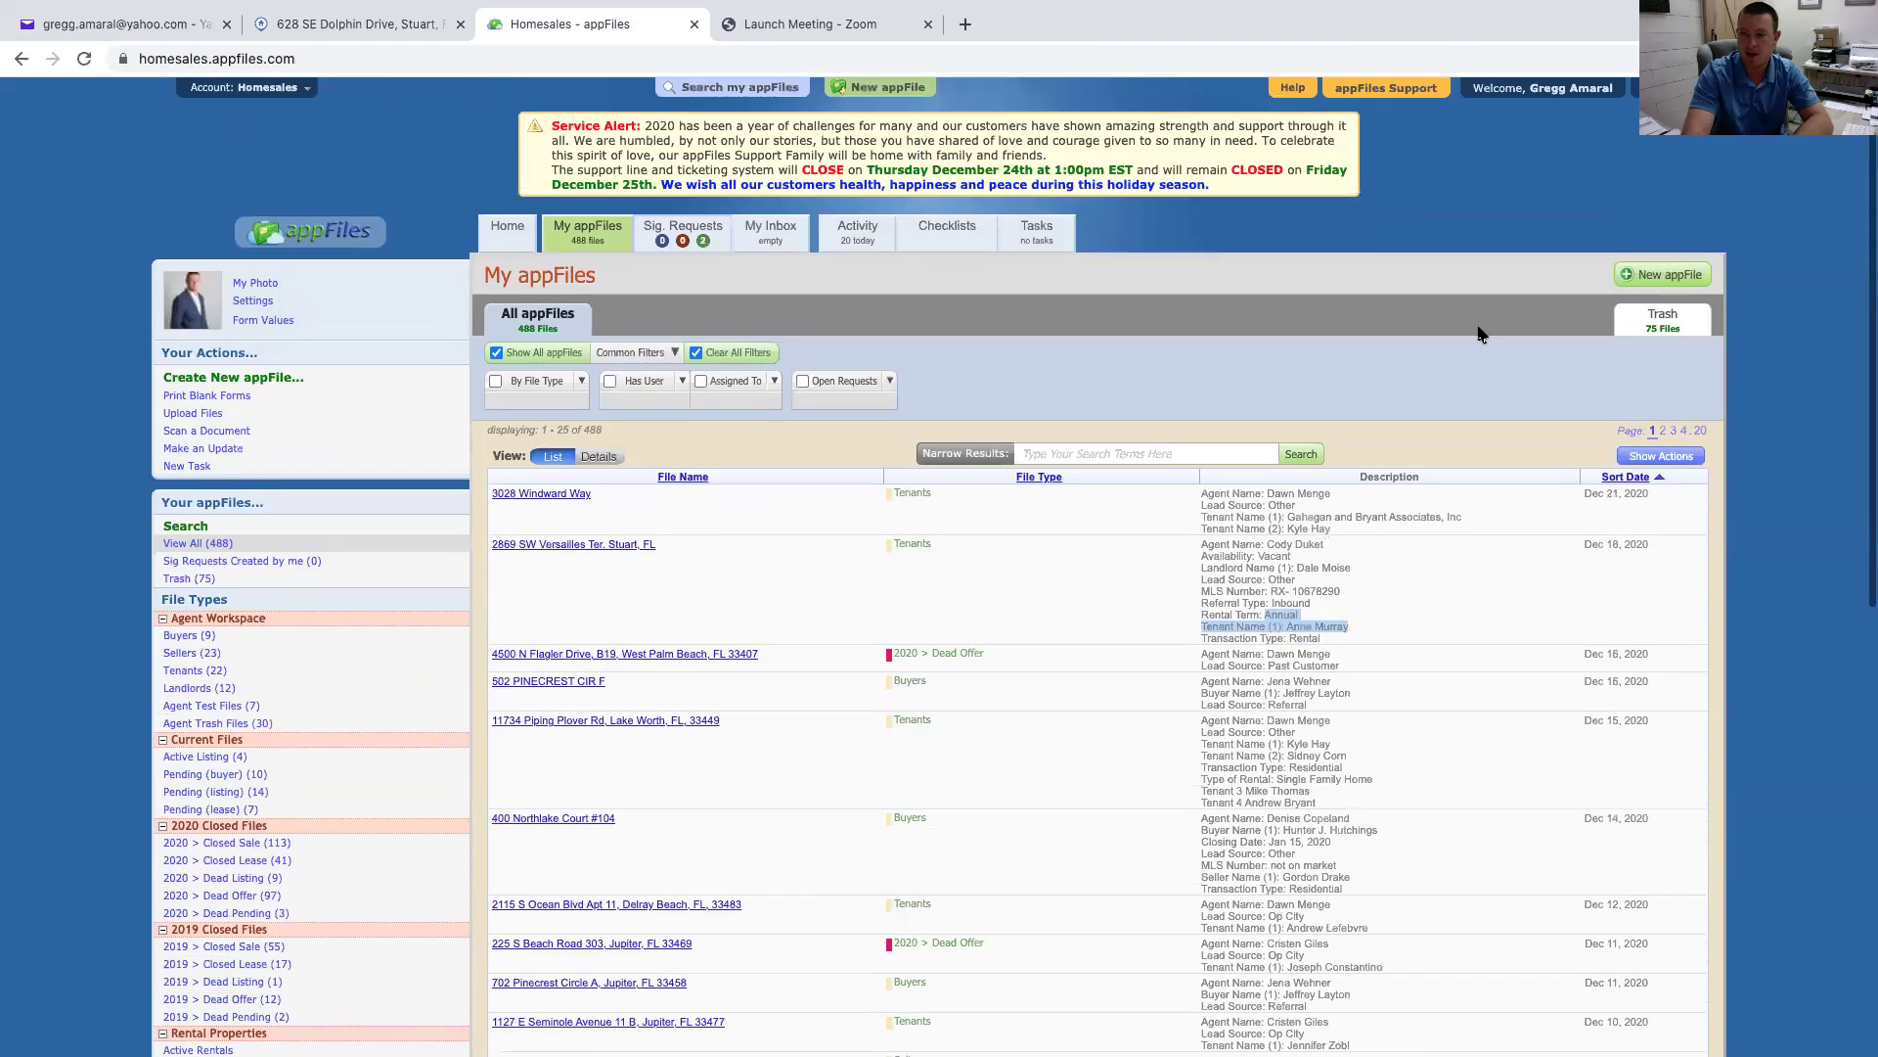
{"action": "left_click", "coordinate": [1647, 284]}
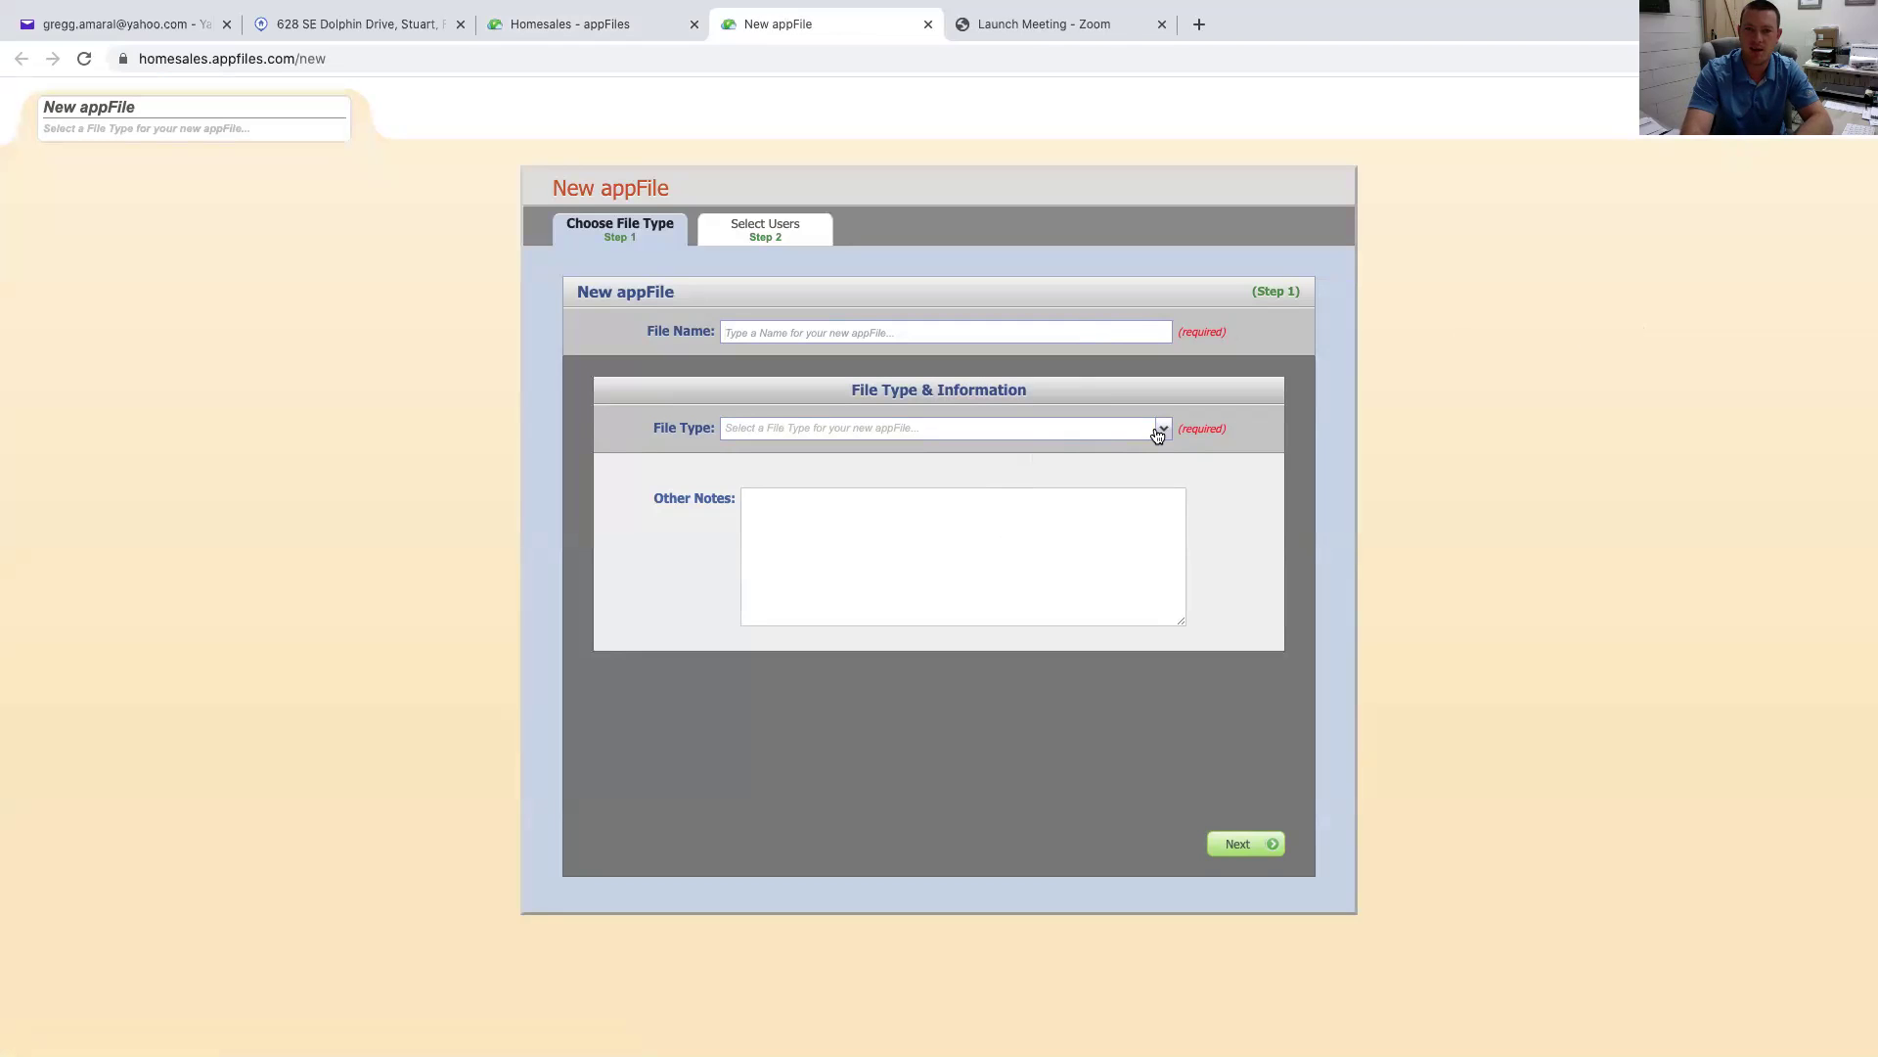
{"action": "left_click", "coordinate": [1100, 330]}
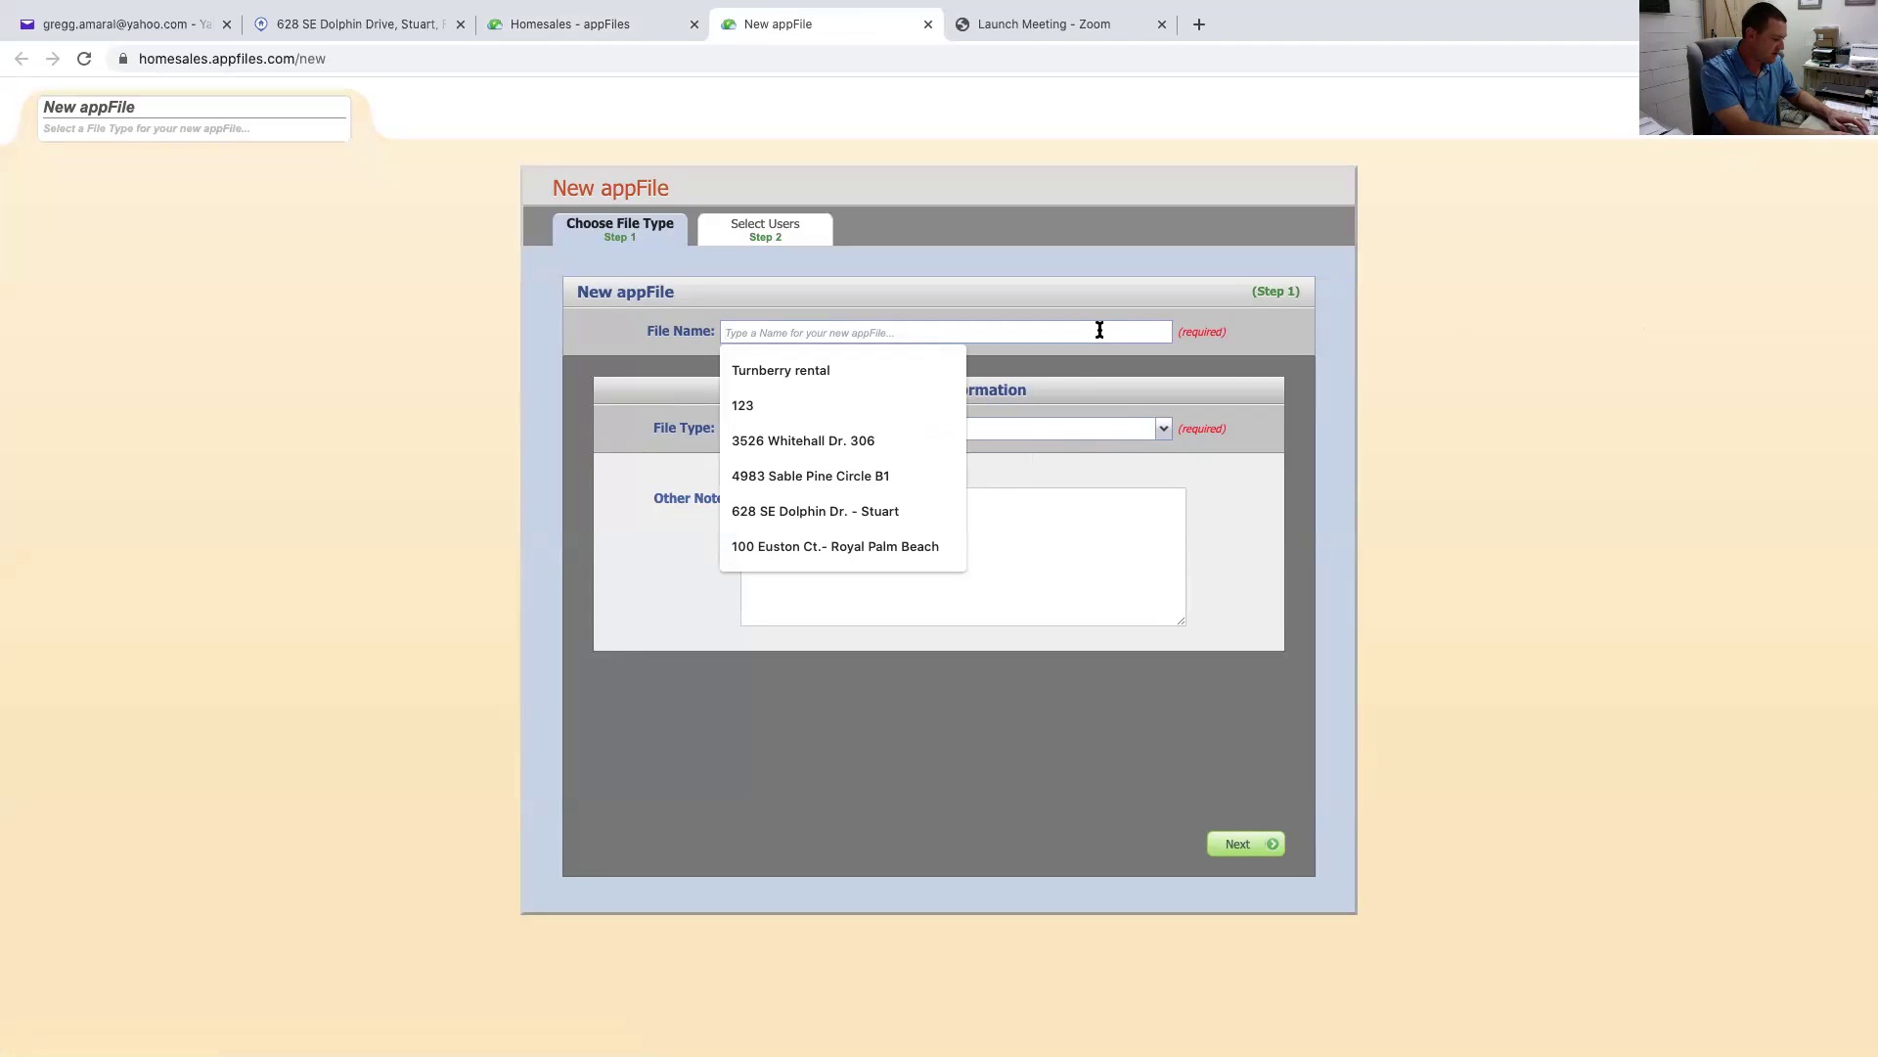
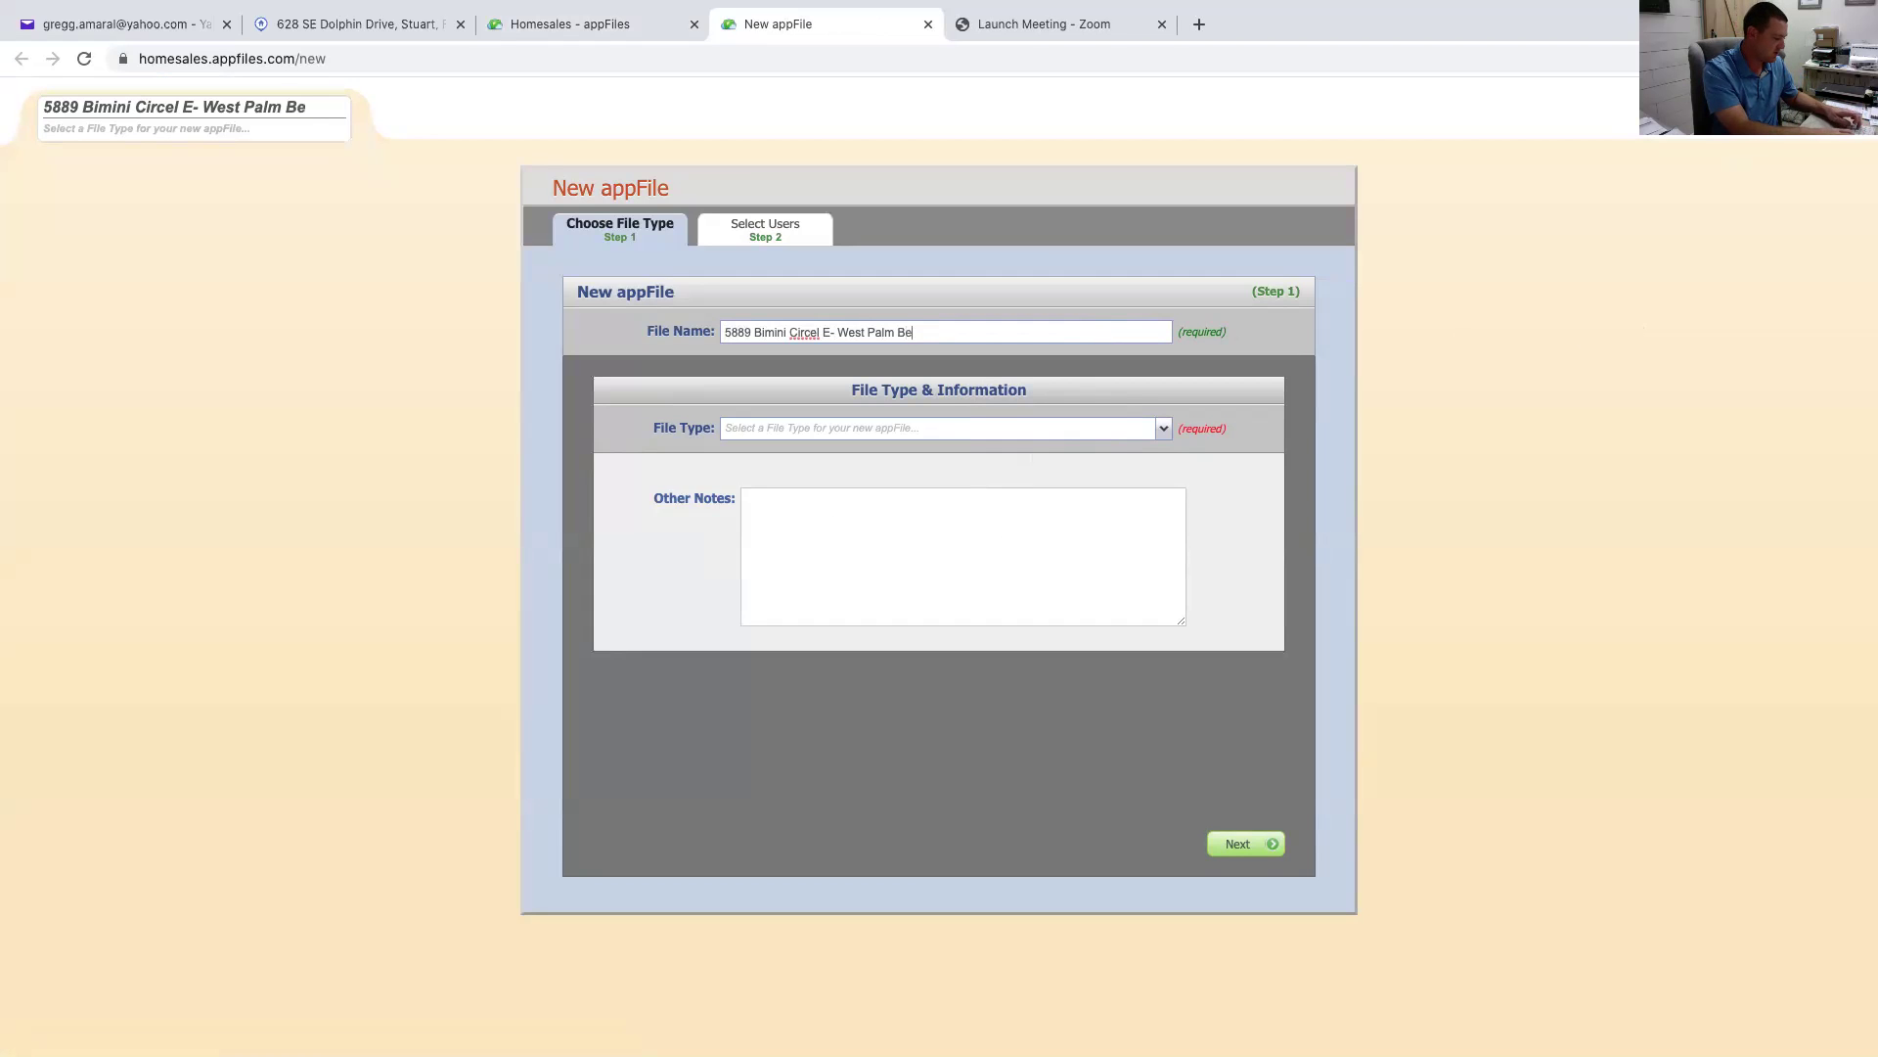
{"action": "right_click", "coordinate": [815, 333]}
{"action": "left_click", "coordinate": [905, 344]}
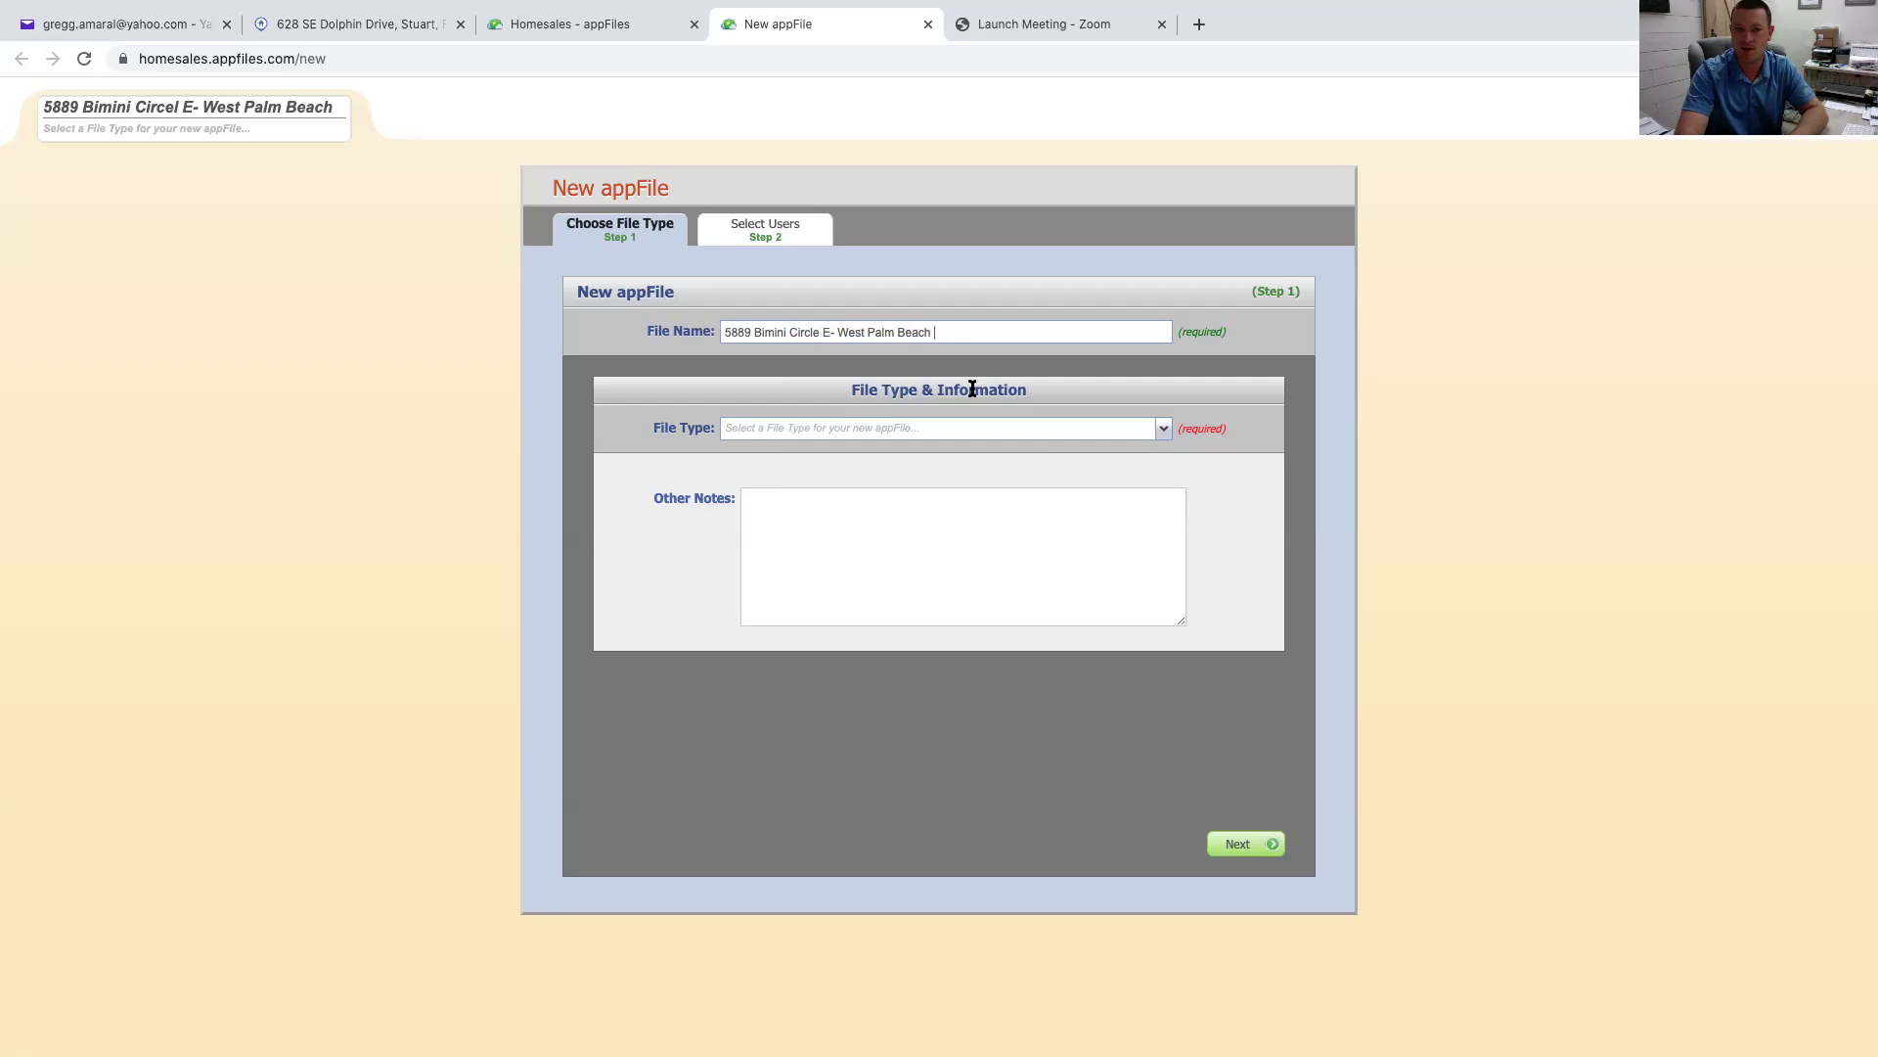
Set File Type to Sellers and Residential Listing Paperwork Type to Single Family Home
{"action": "left_click", "coordinate": [1163, 429]}
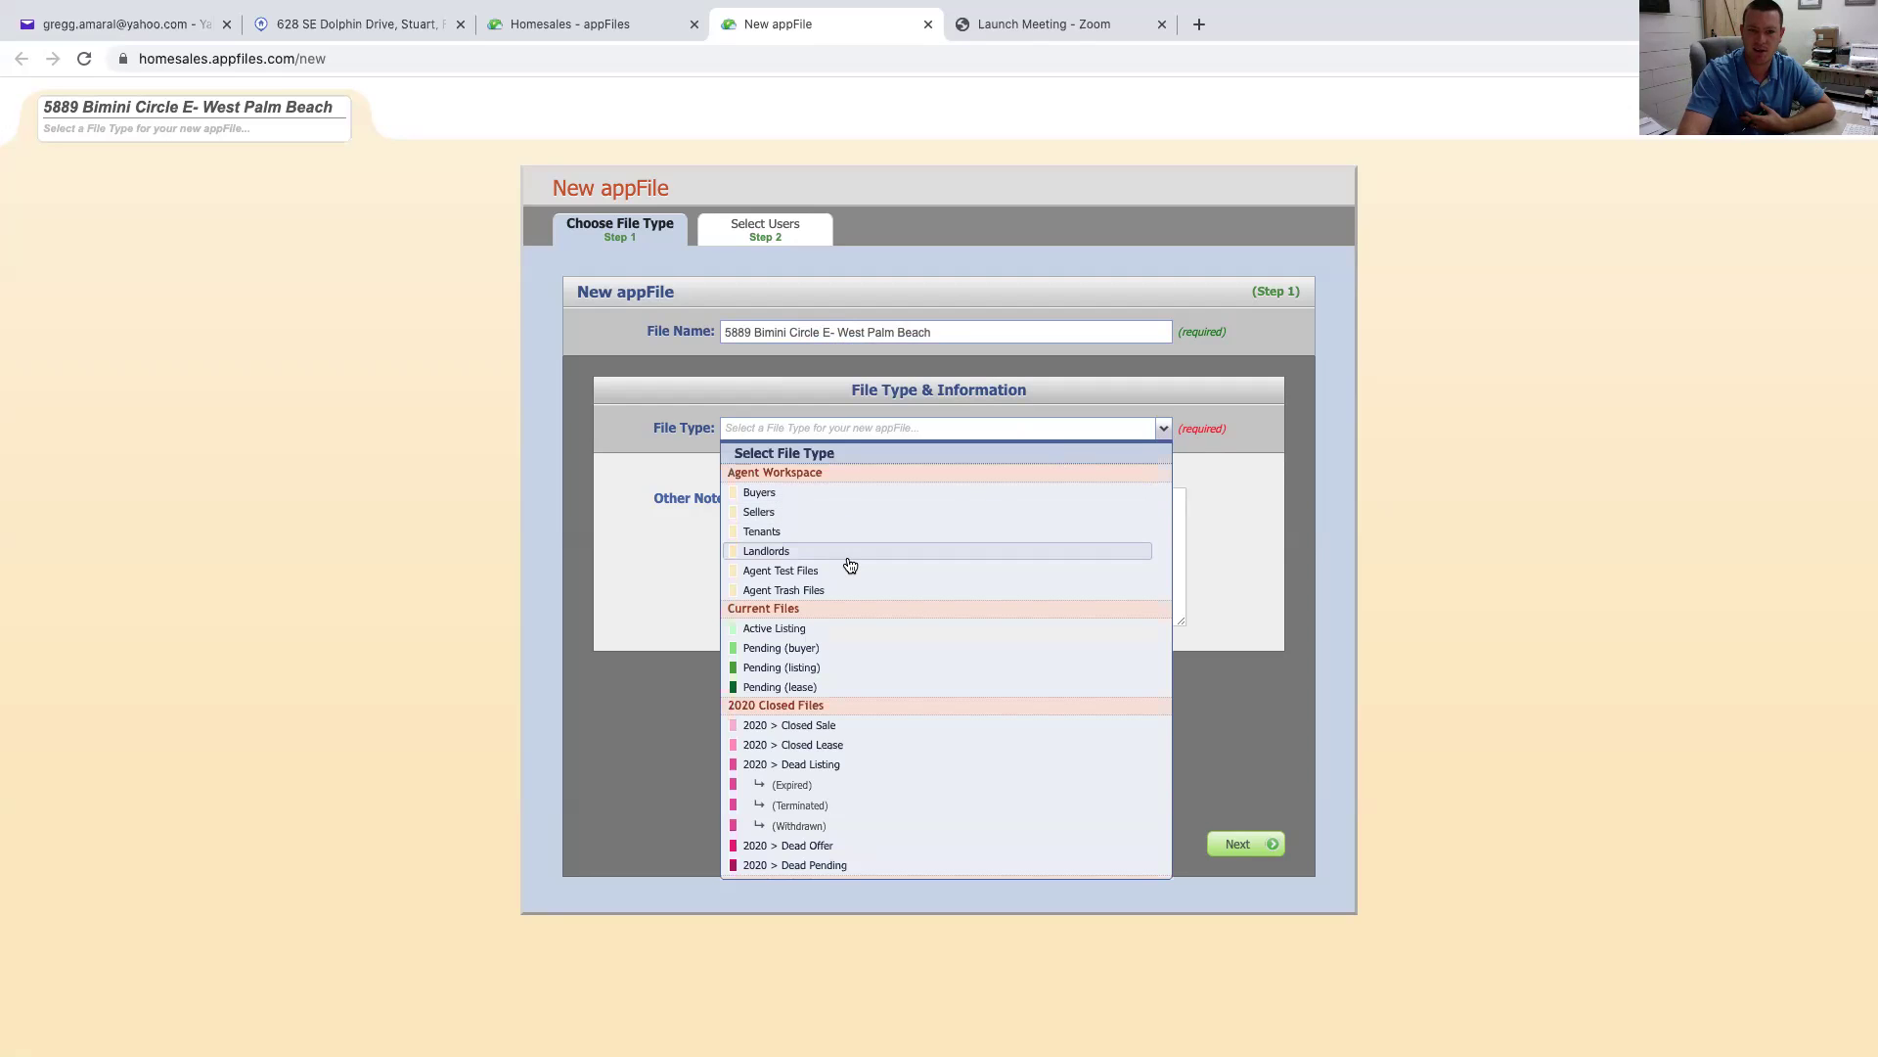
{"action": "scroll", "coordinate": [849, 548], "scroll_direction": "down", "scroll_amount": 1}
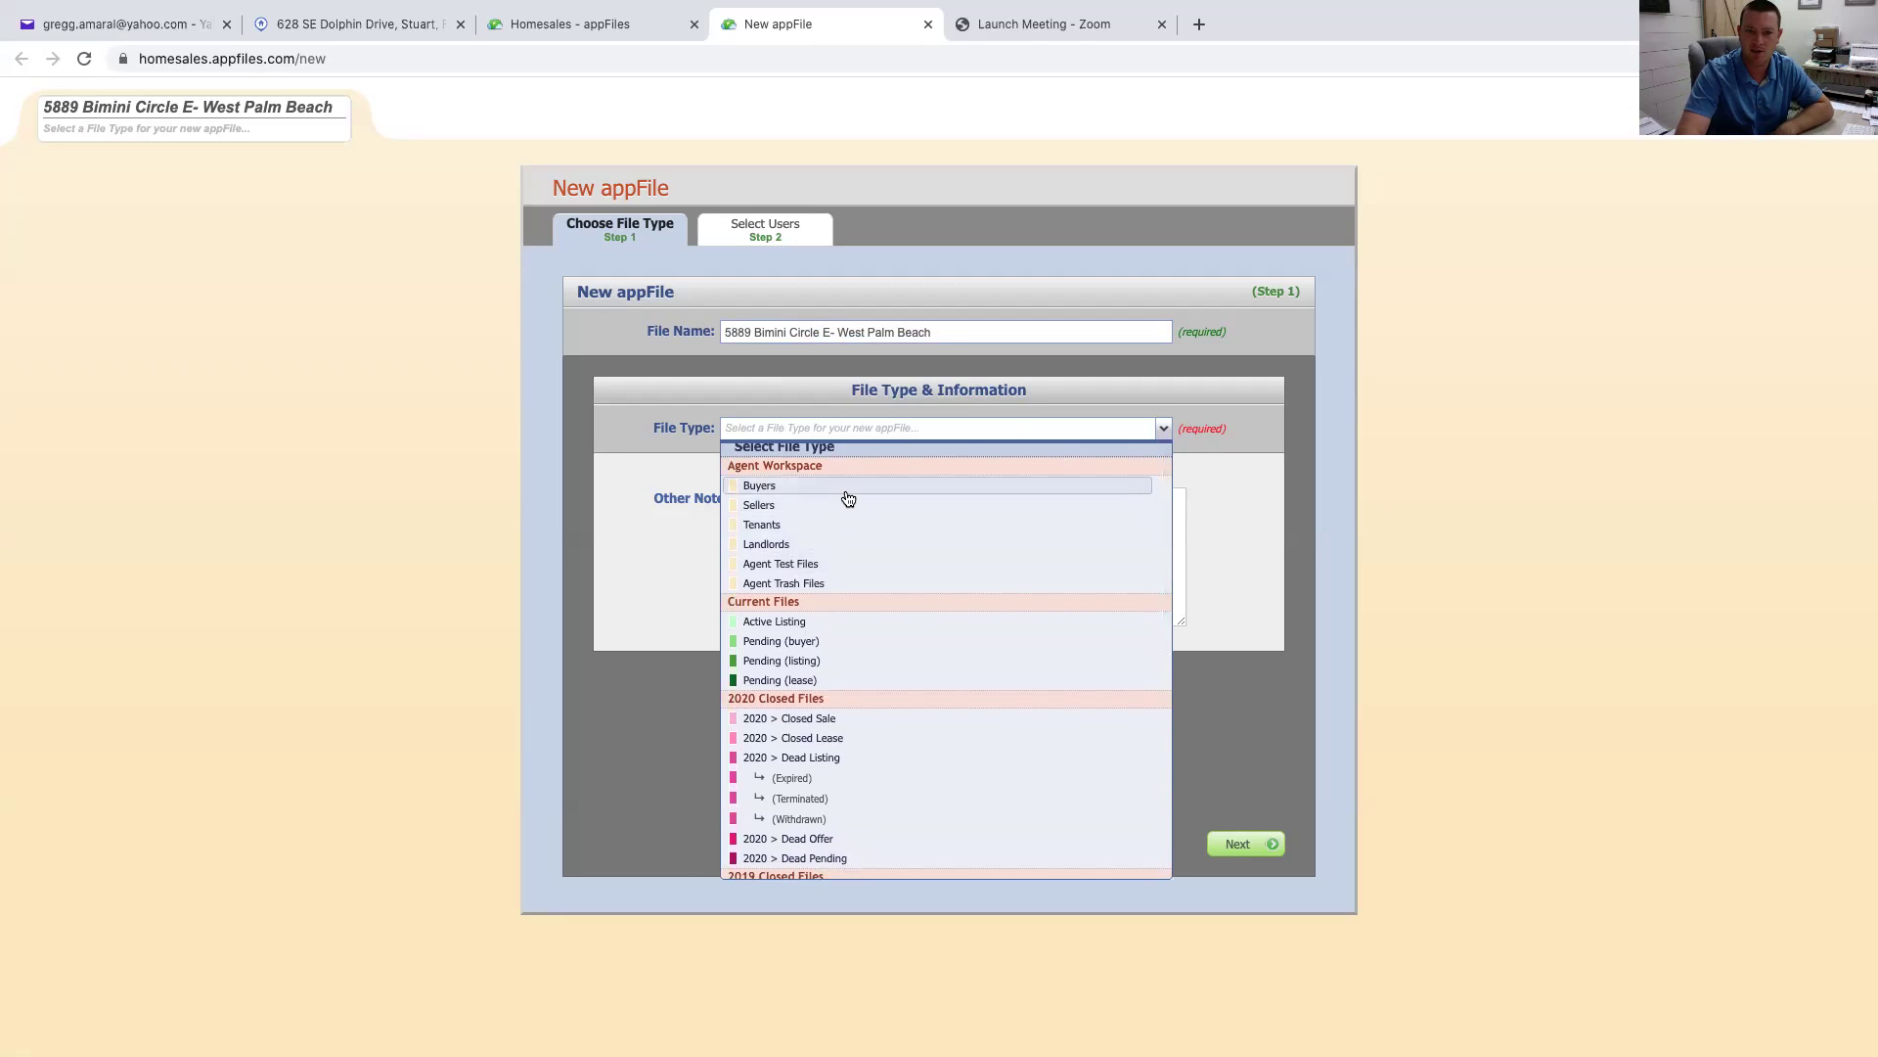
{"action": "scroll", "coordinate": [848, 497], "scroll_direction": "up", "scroll_amount": 1}
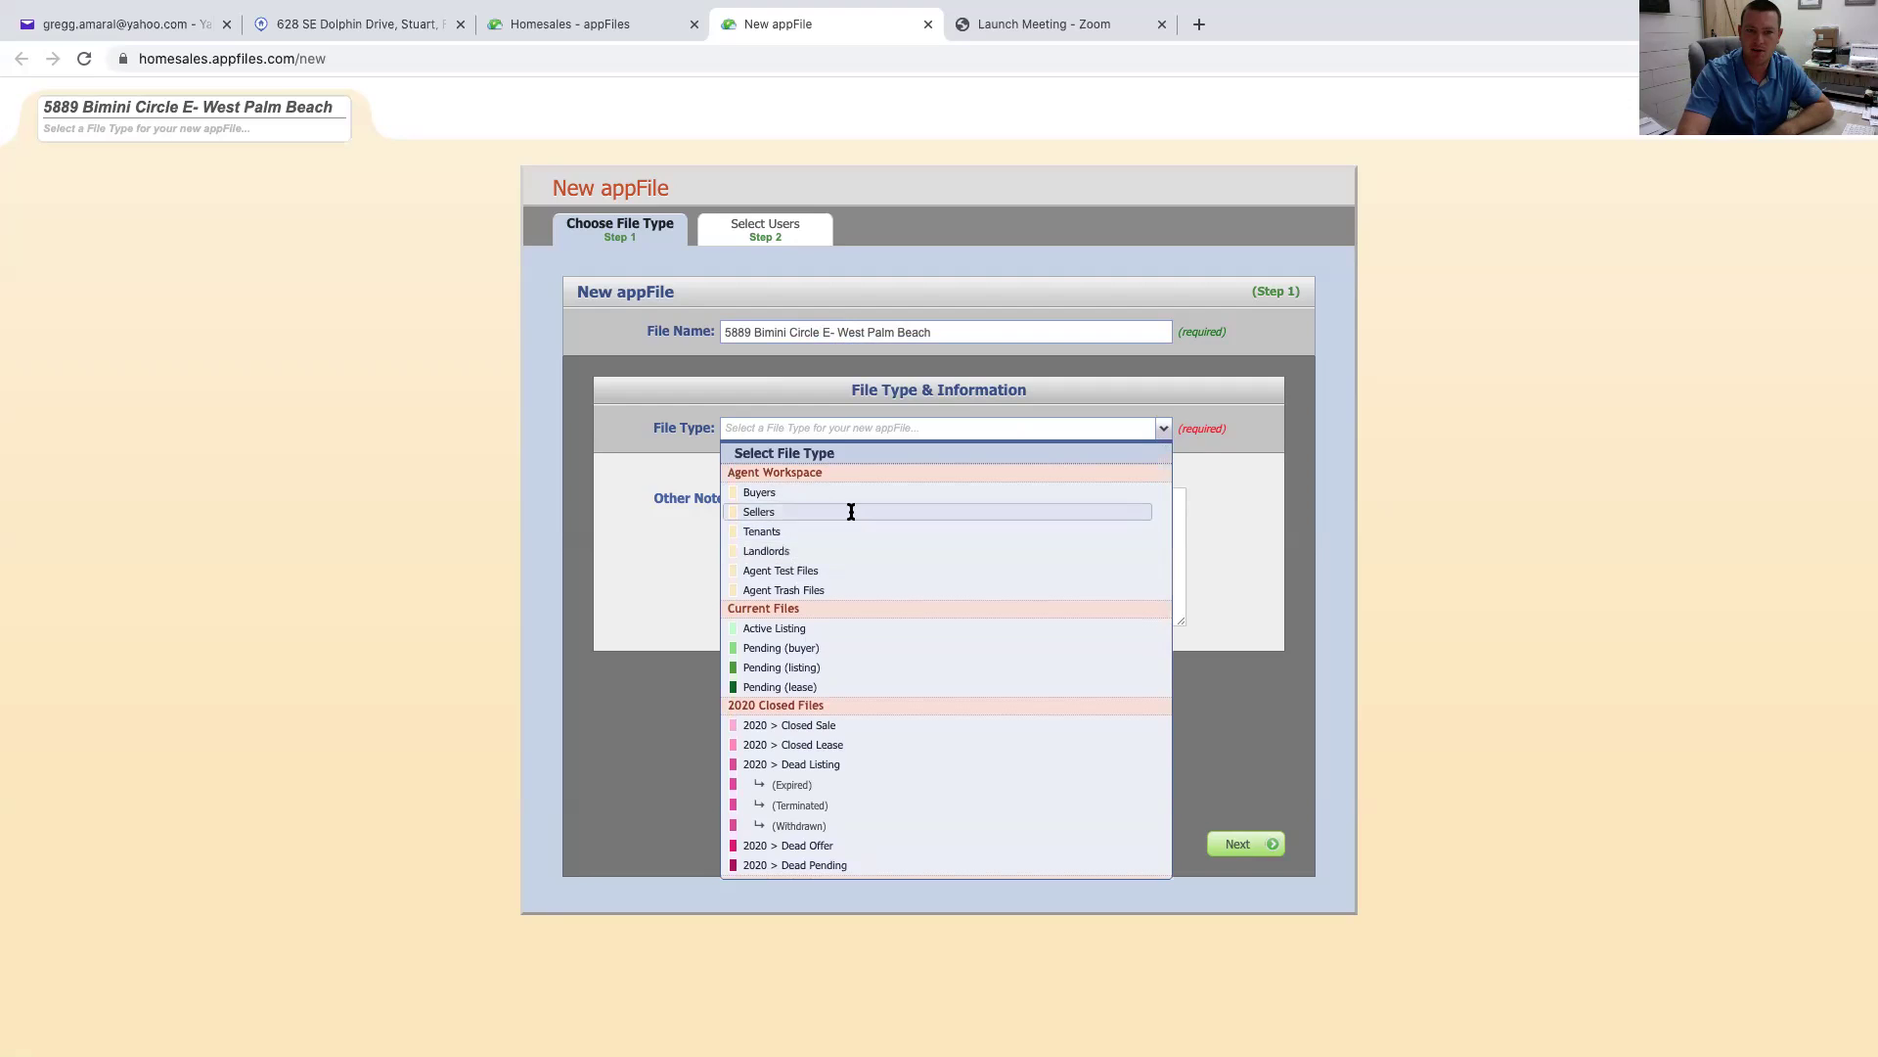
{"action": "left_click", "coordinate": [853, 513]}
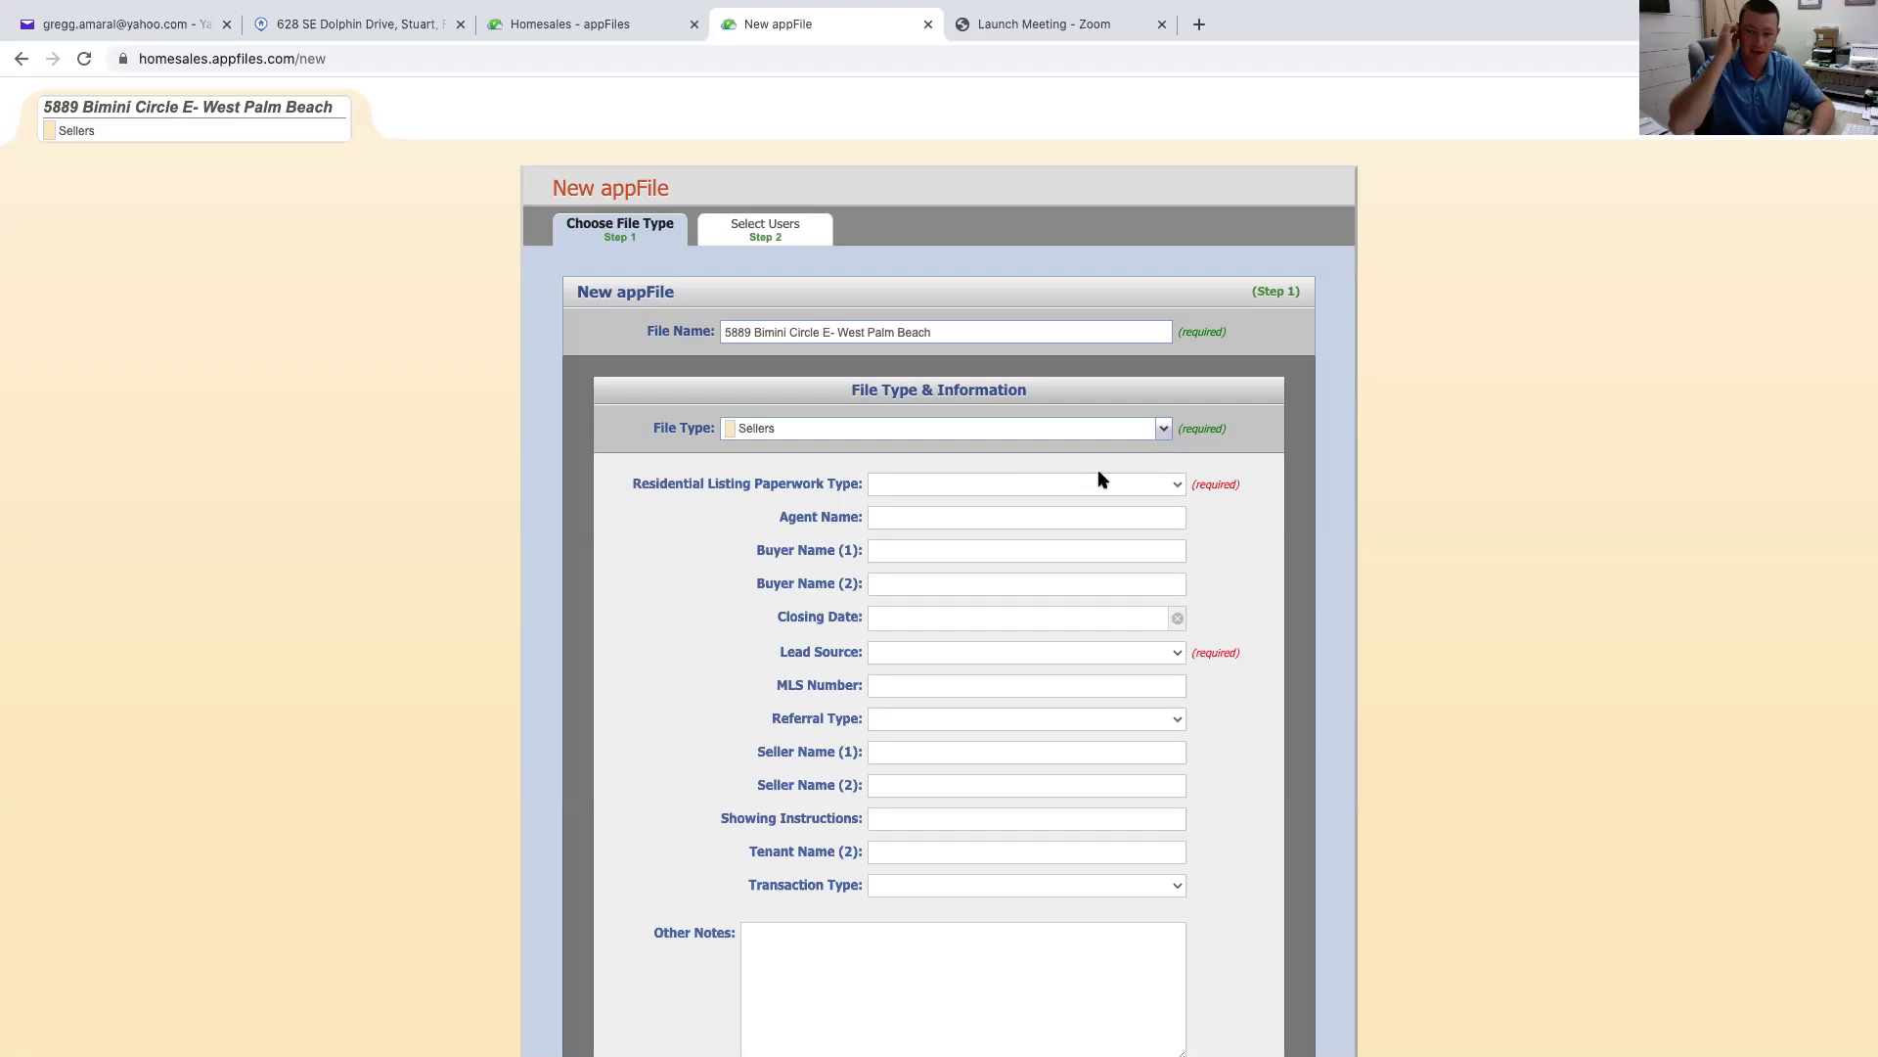
{"action": "left_click", "coordinate": [1177, 487]}
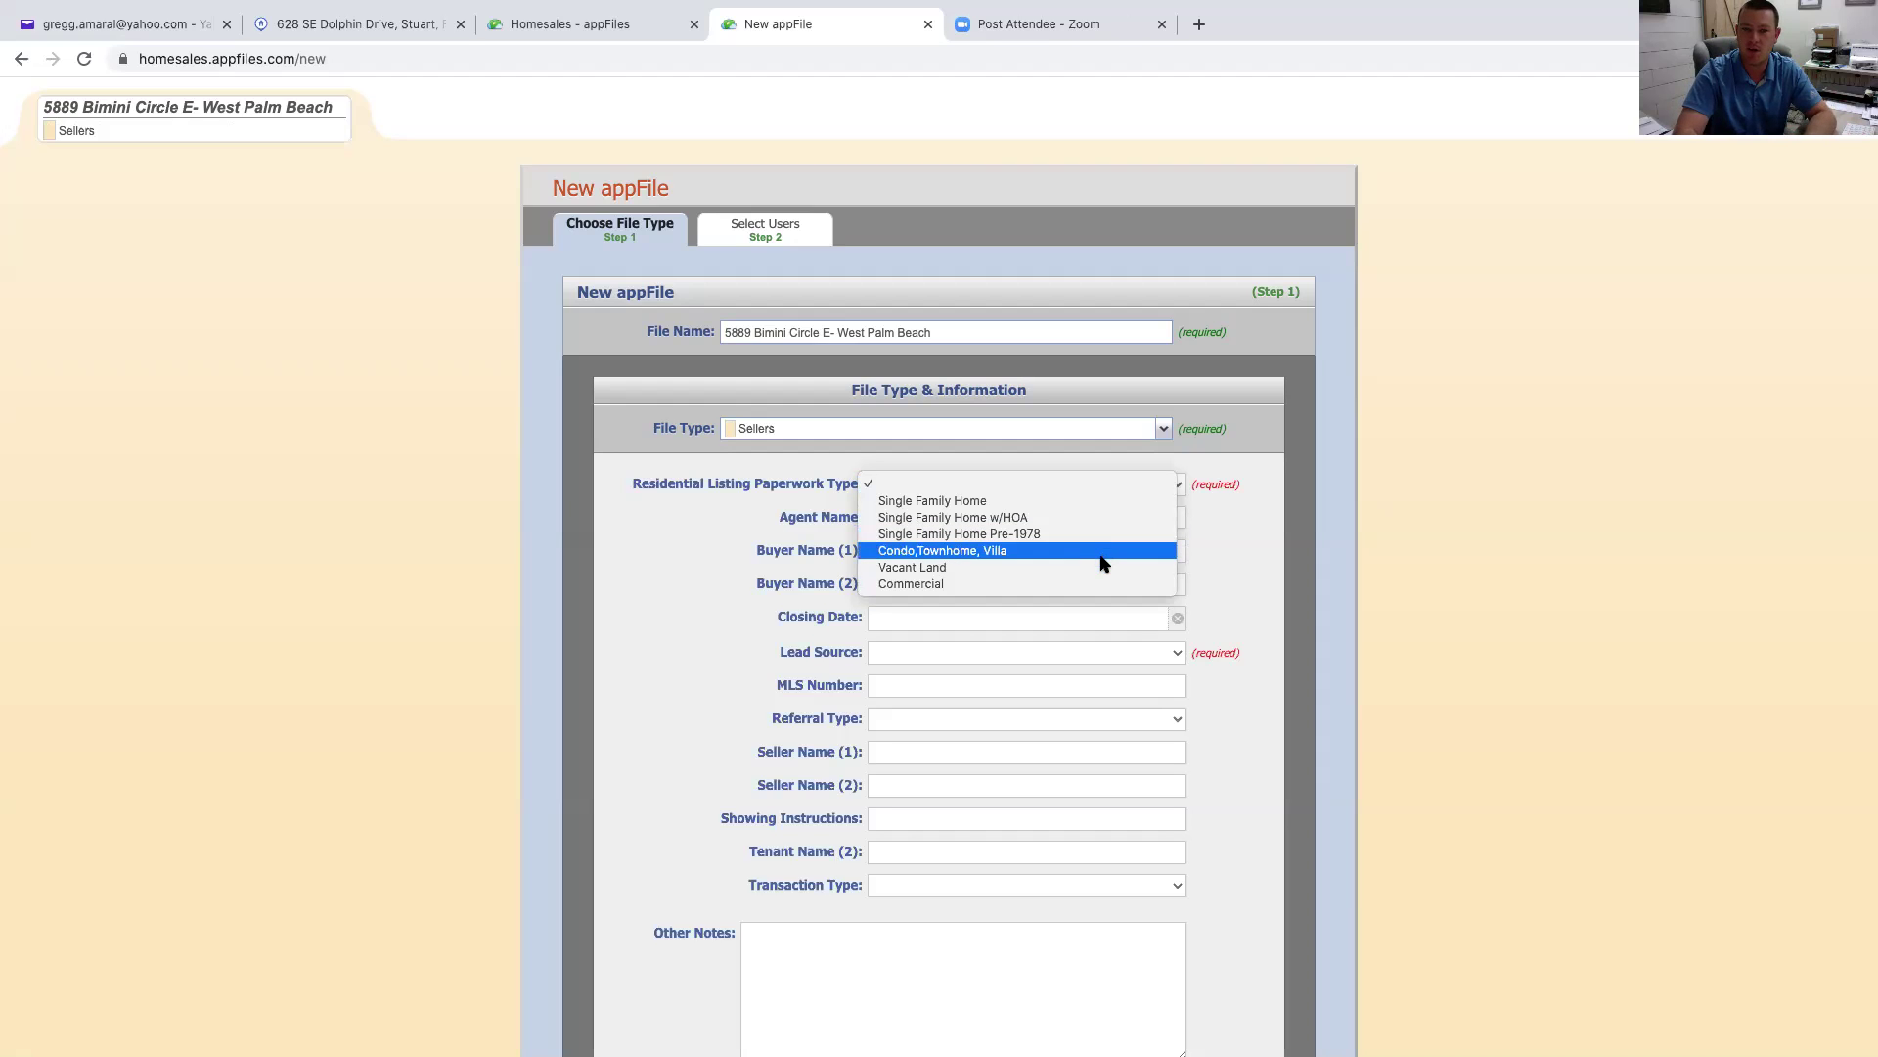
{"action": "left_click", "coordinate": [1116, 502]}
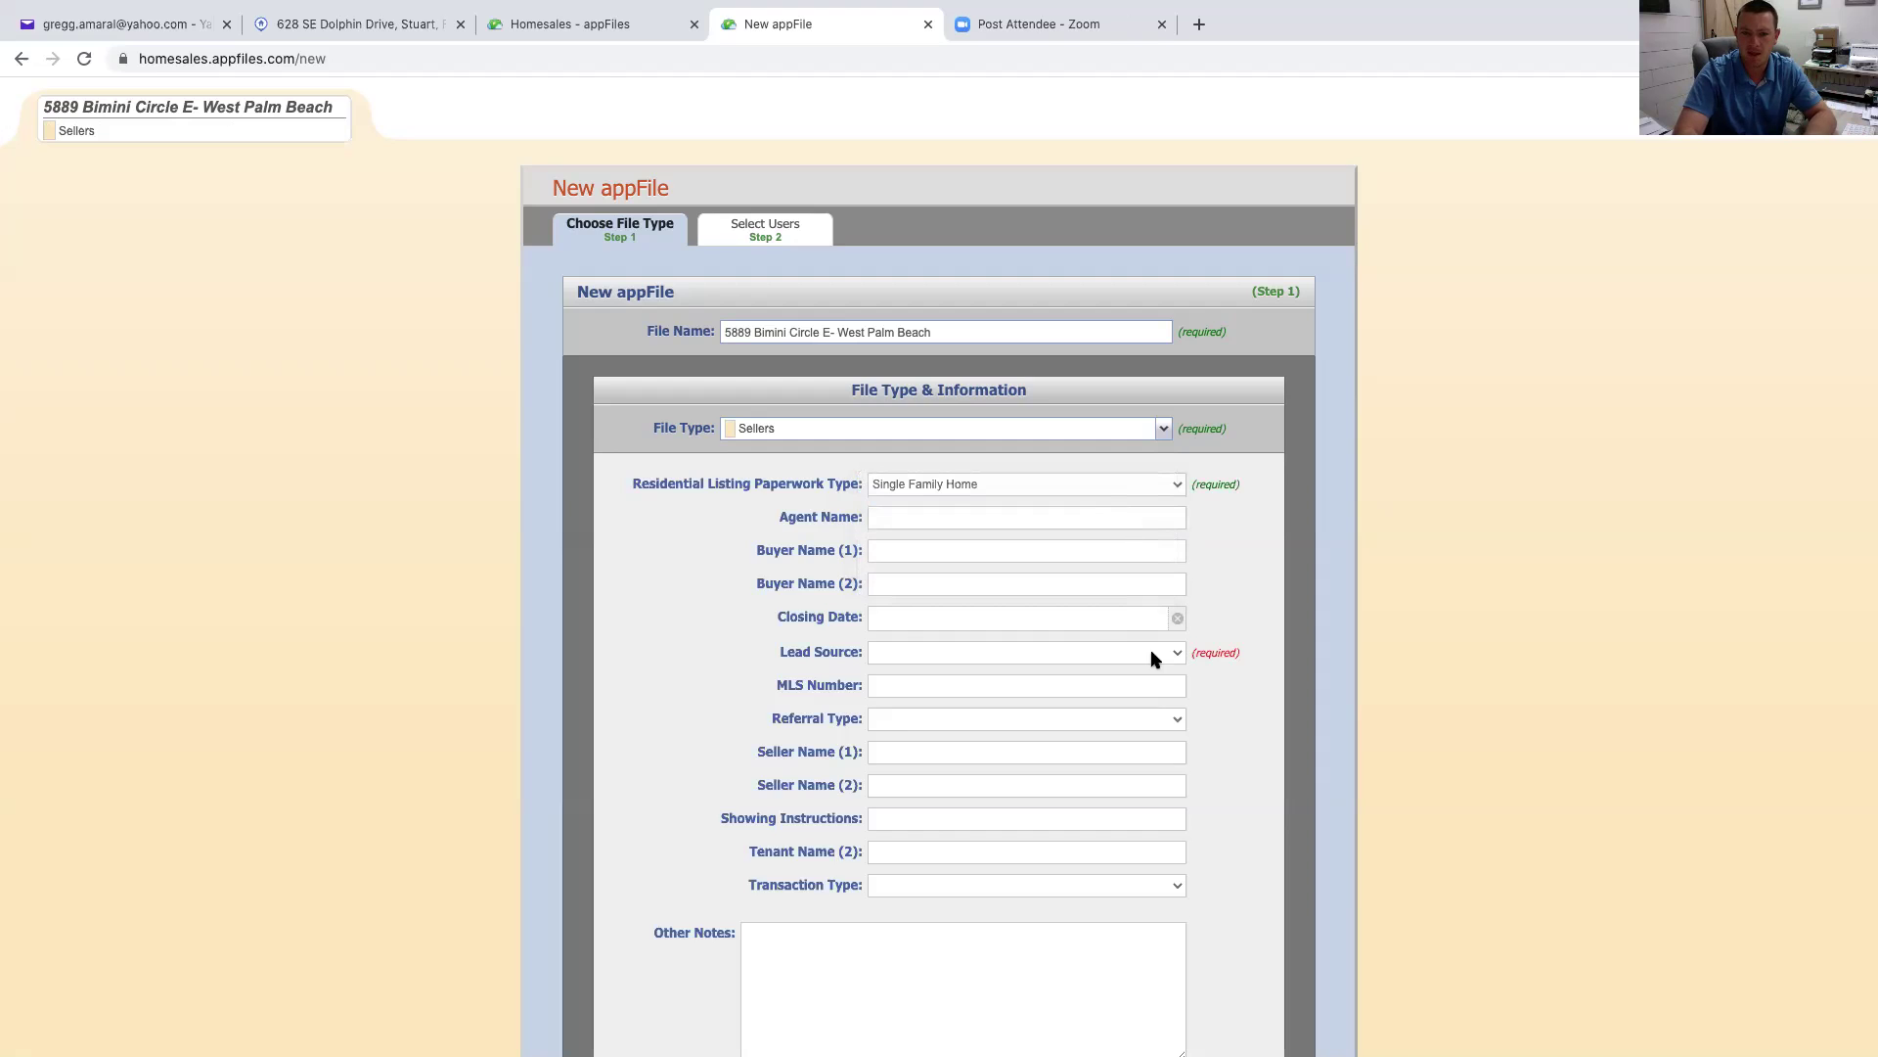
Choose Past Customer as lead source, enter the agent's name, and set Seller Name (1) to 'Credit Card Management Services Inc.'
{"action": "left_click", "coordinate": [1179, 653]}
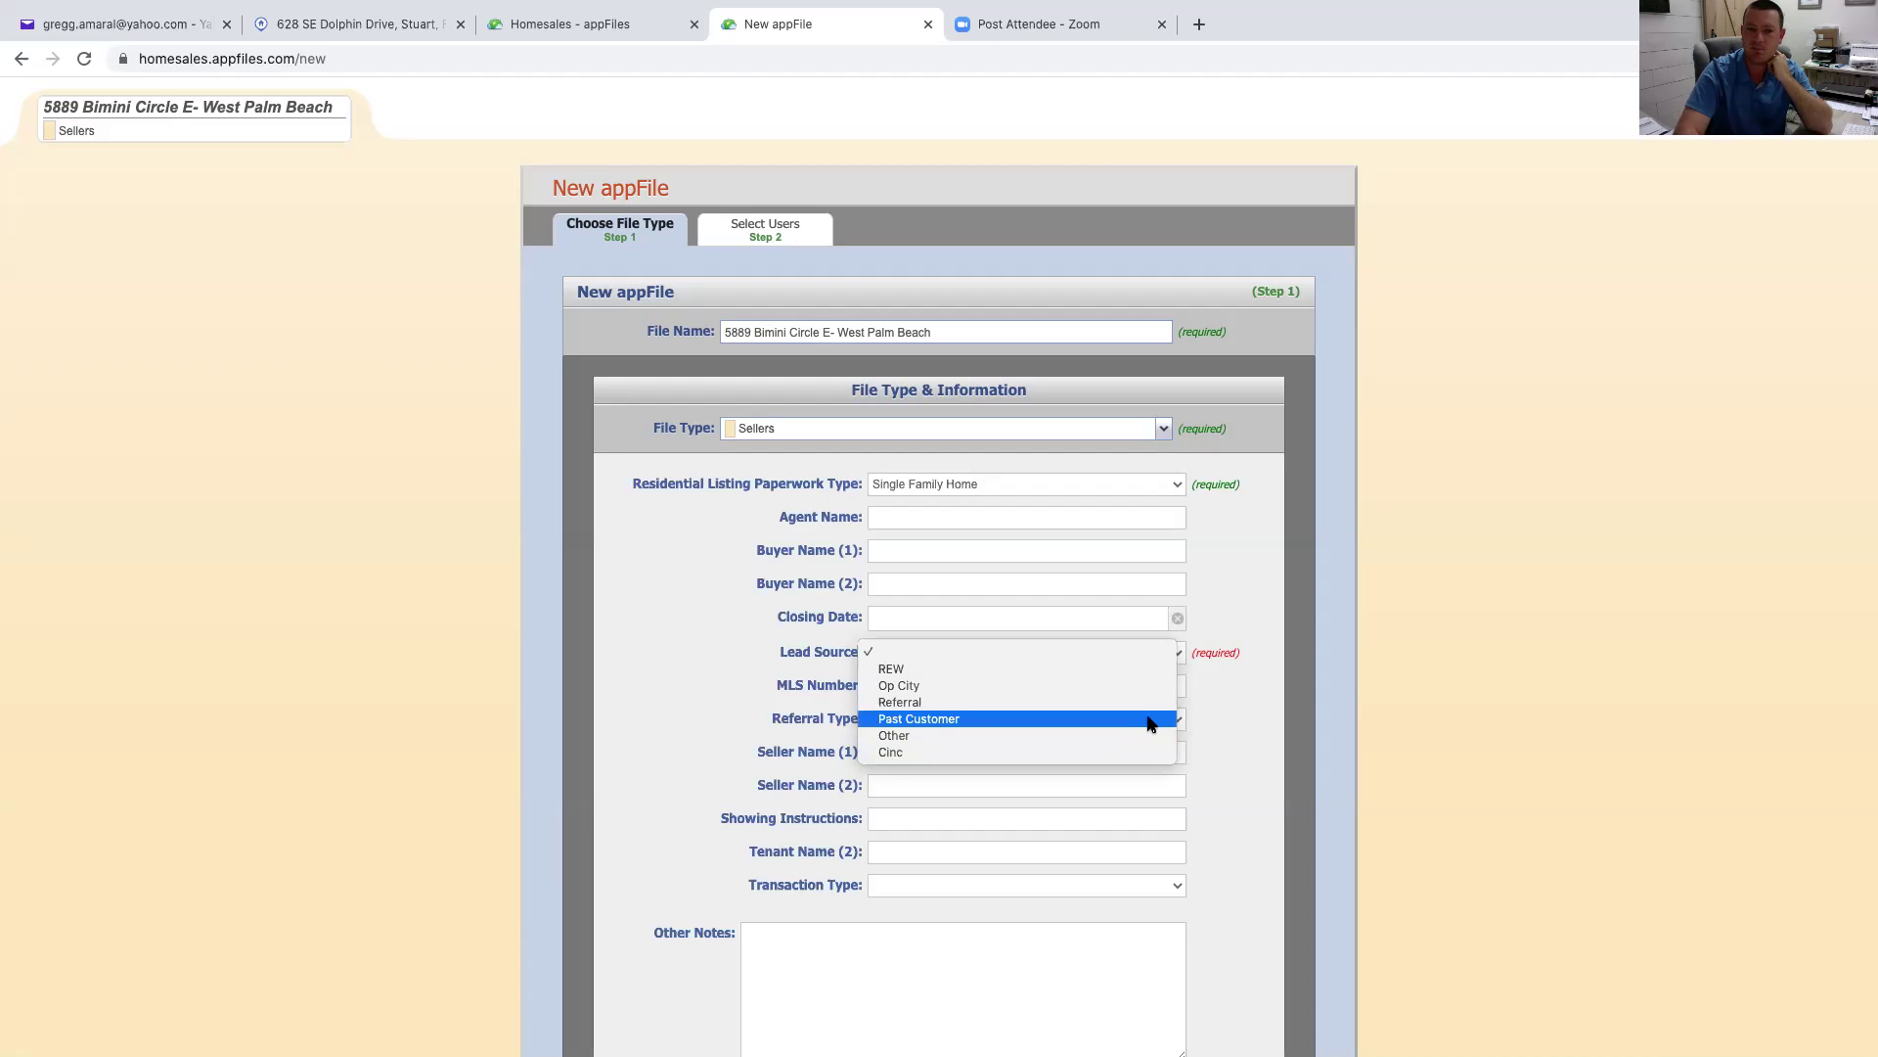
{"action": "left_click", "coordinate": [1123, 720]}
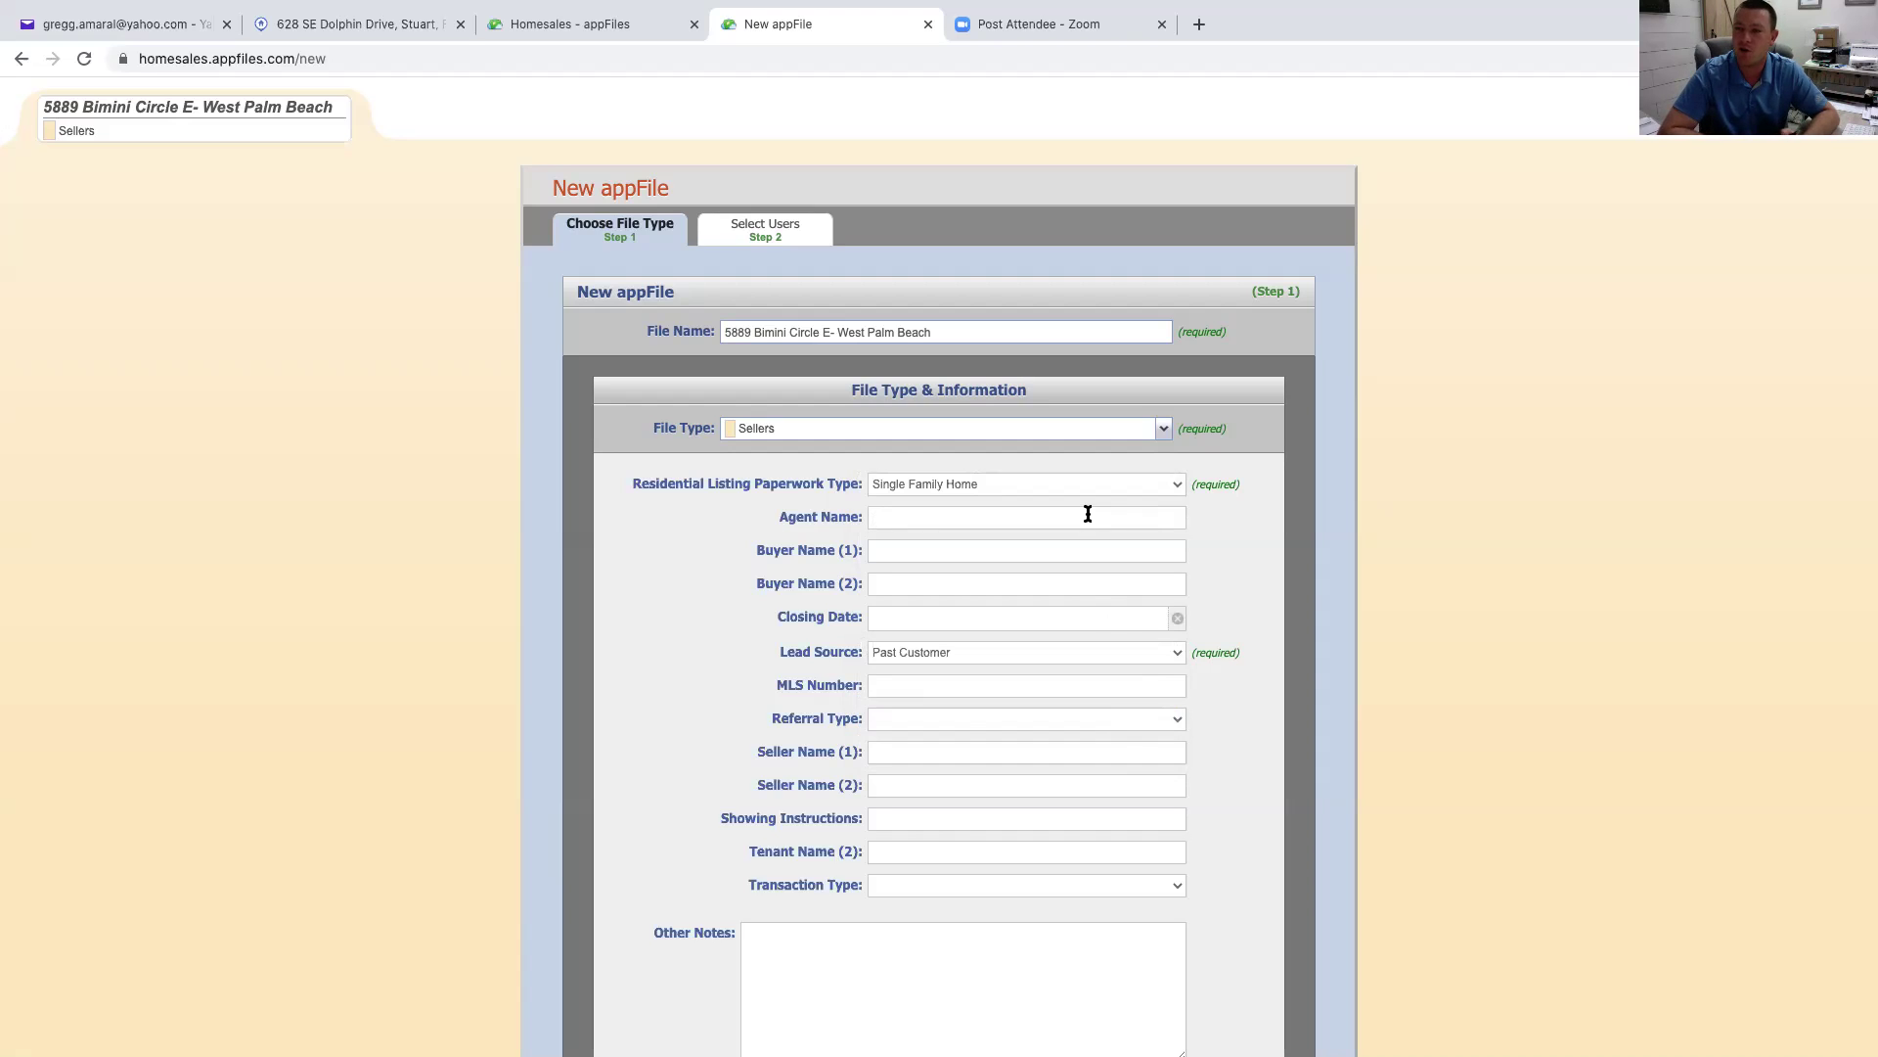
{"action": "left_click", "coordinate": [1088, 516]}
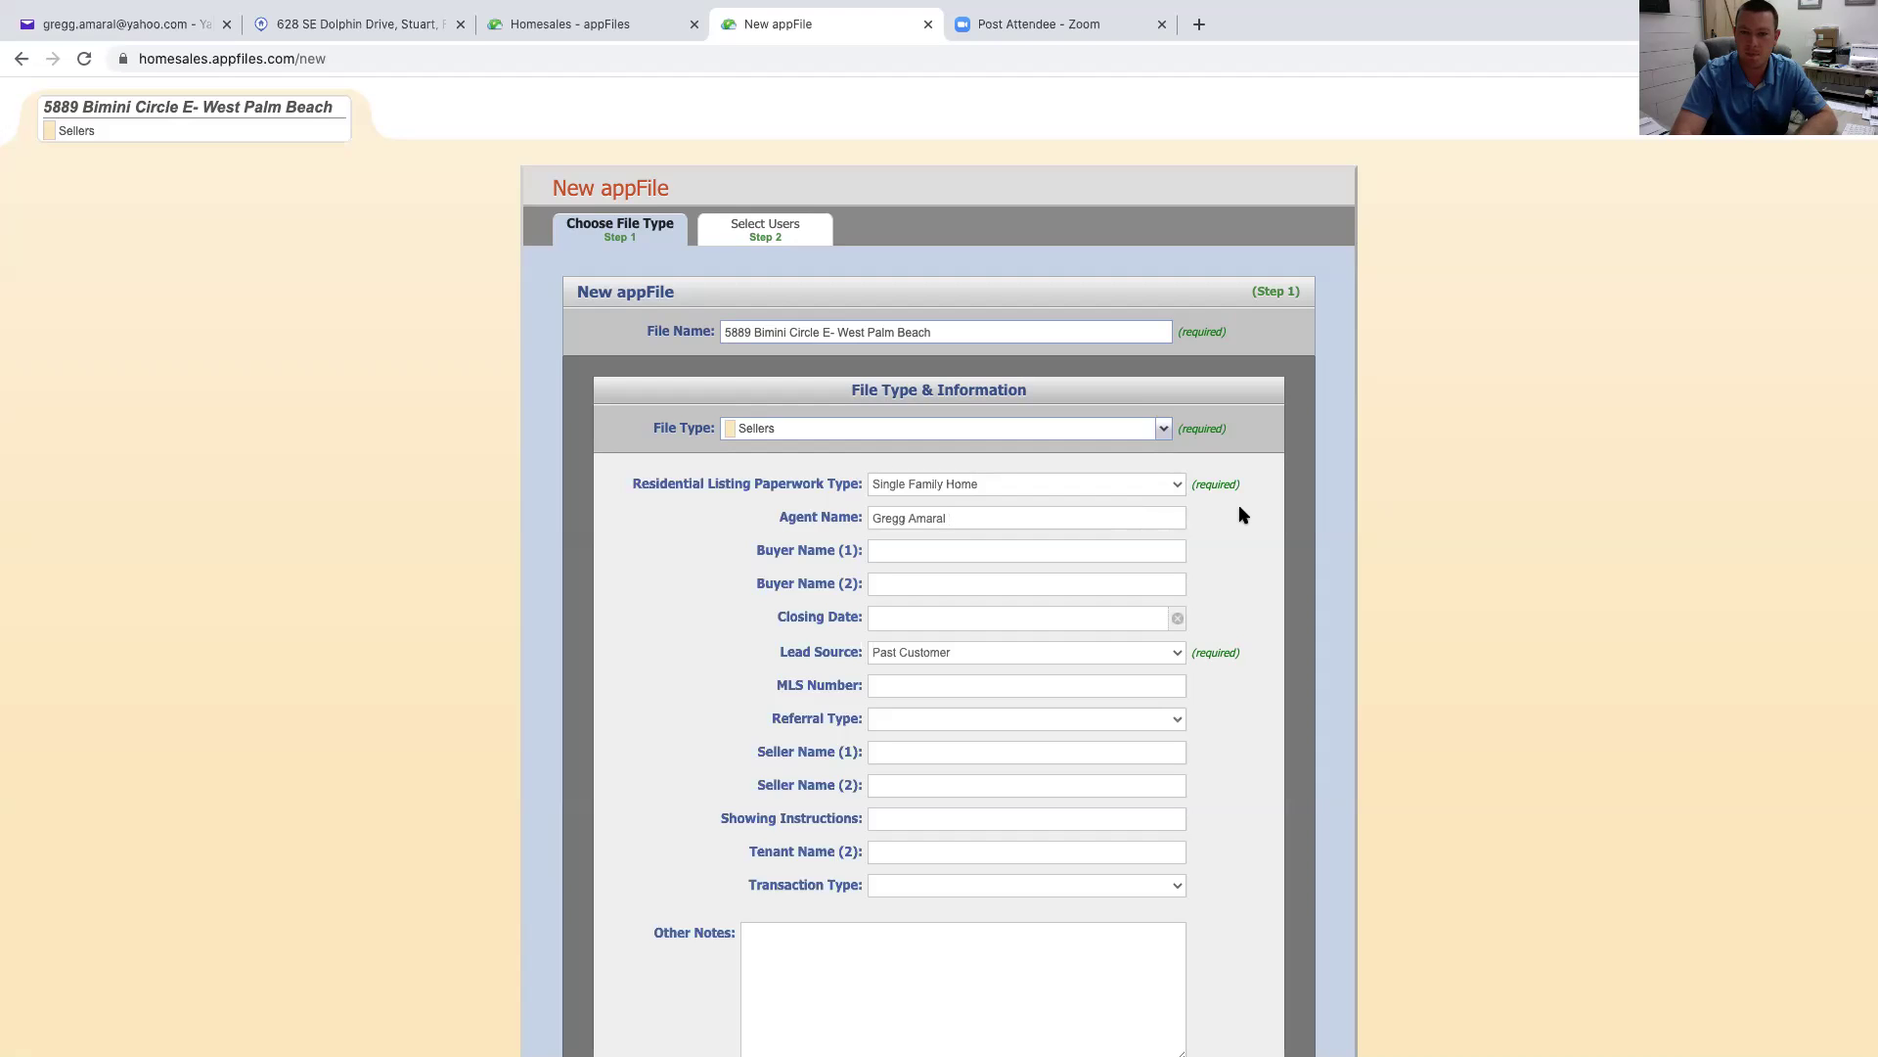
{"action": "scroll", "coordinate": [1238, 507], "scroll_direction": "down", "scroll_amount": 3}
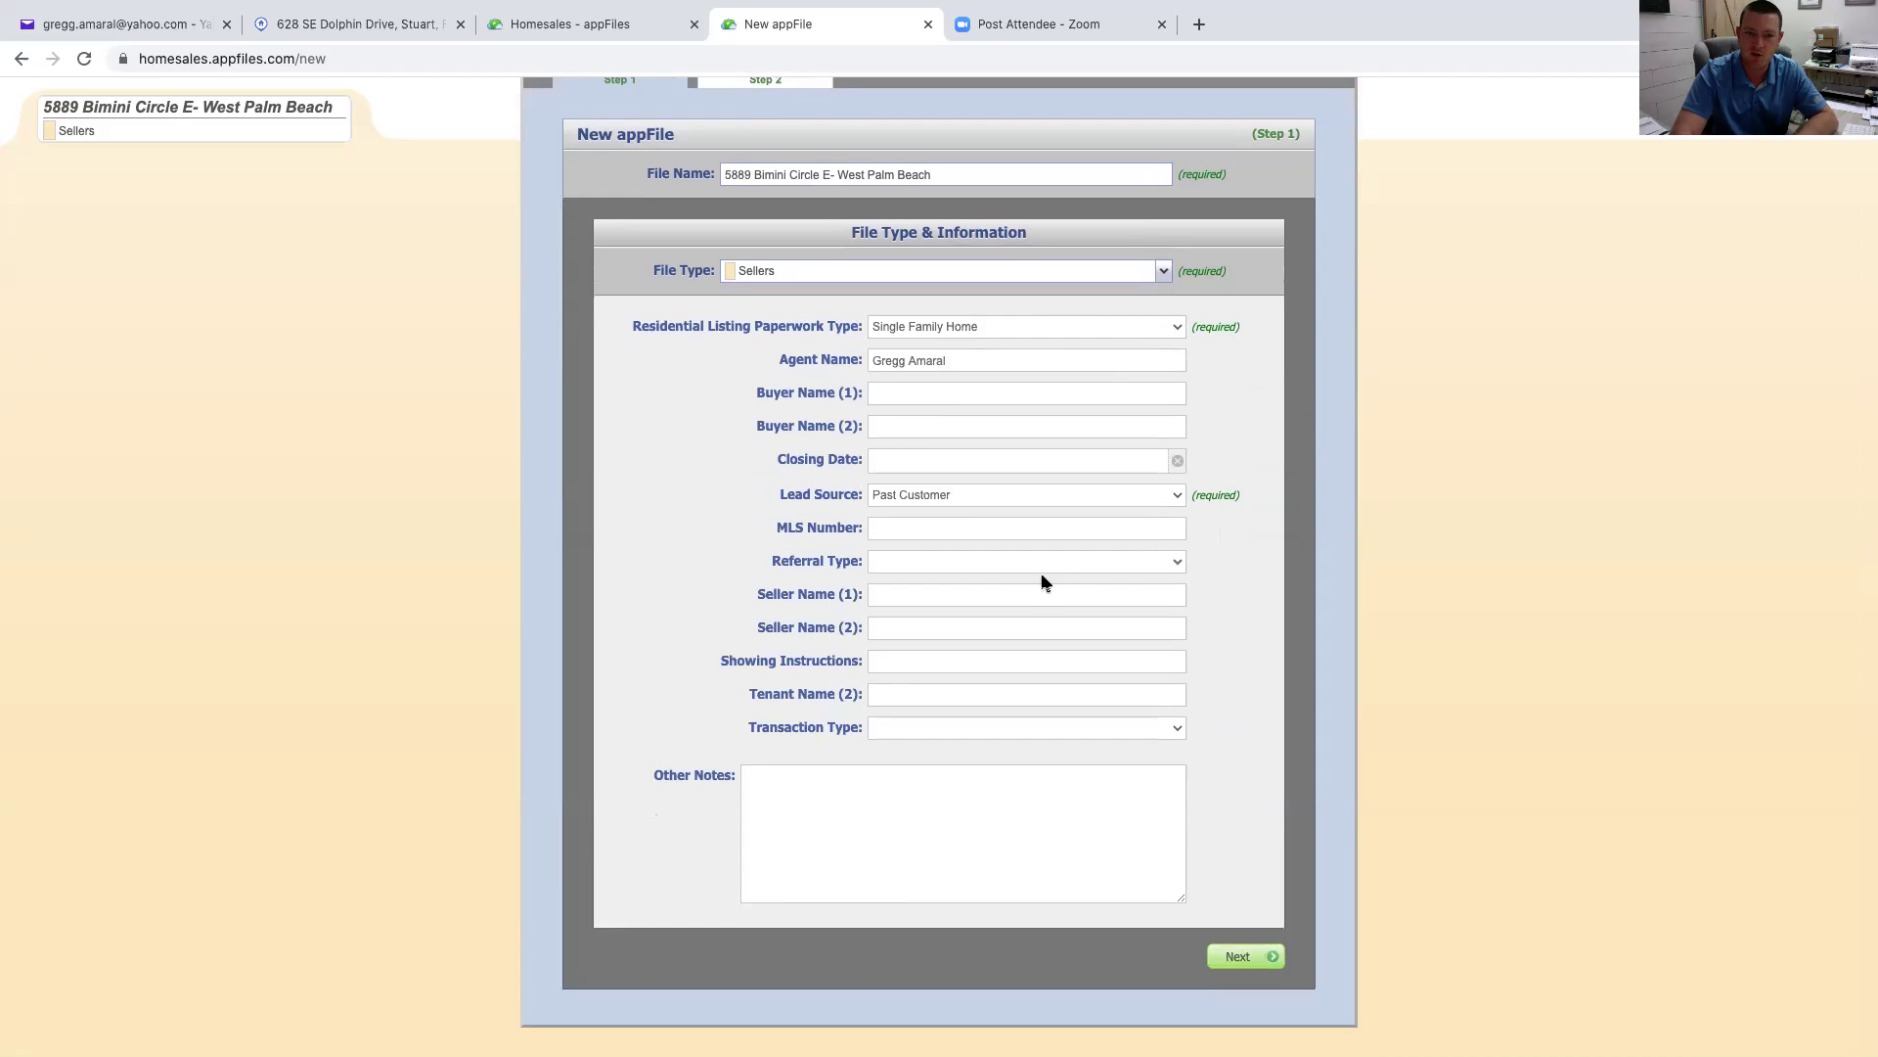
{"action": "left_click", "coordinate": [1030, 599]}
{"action": "type", "text": "Credit Card Management Services Inc"}
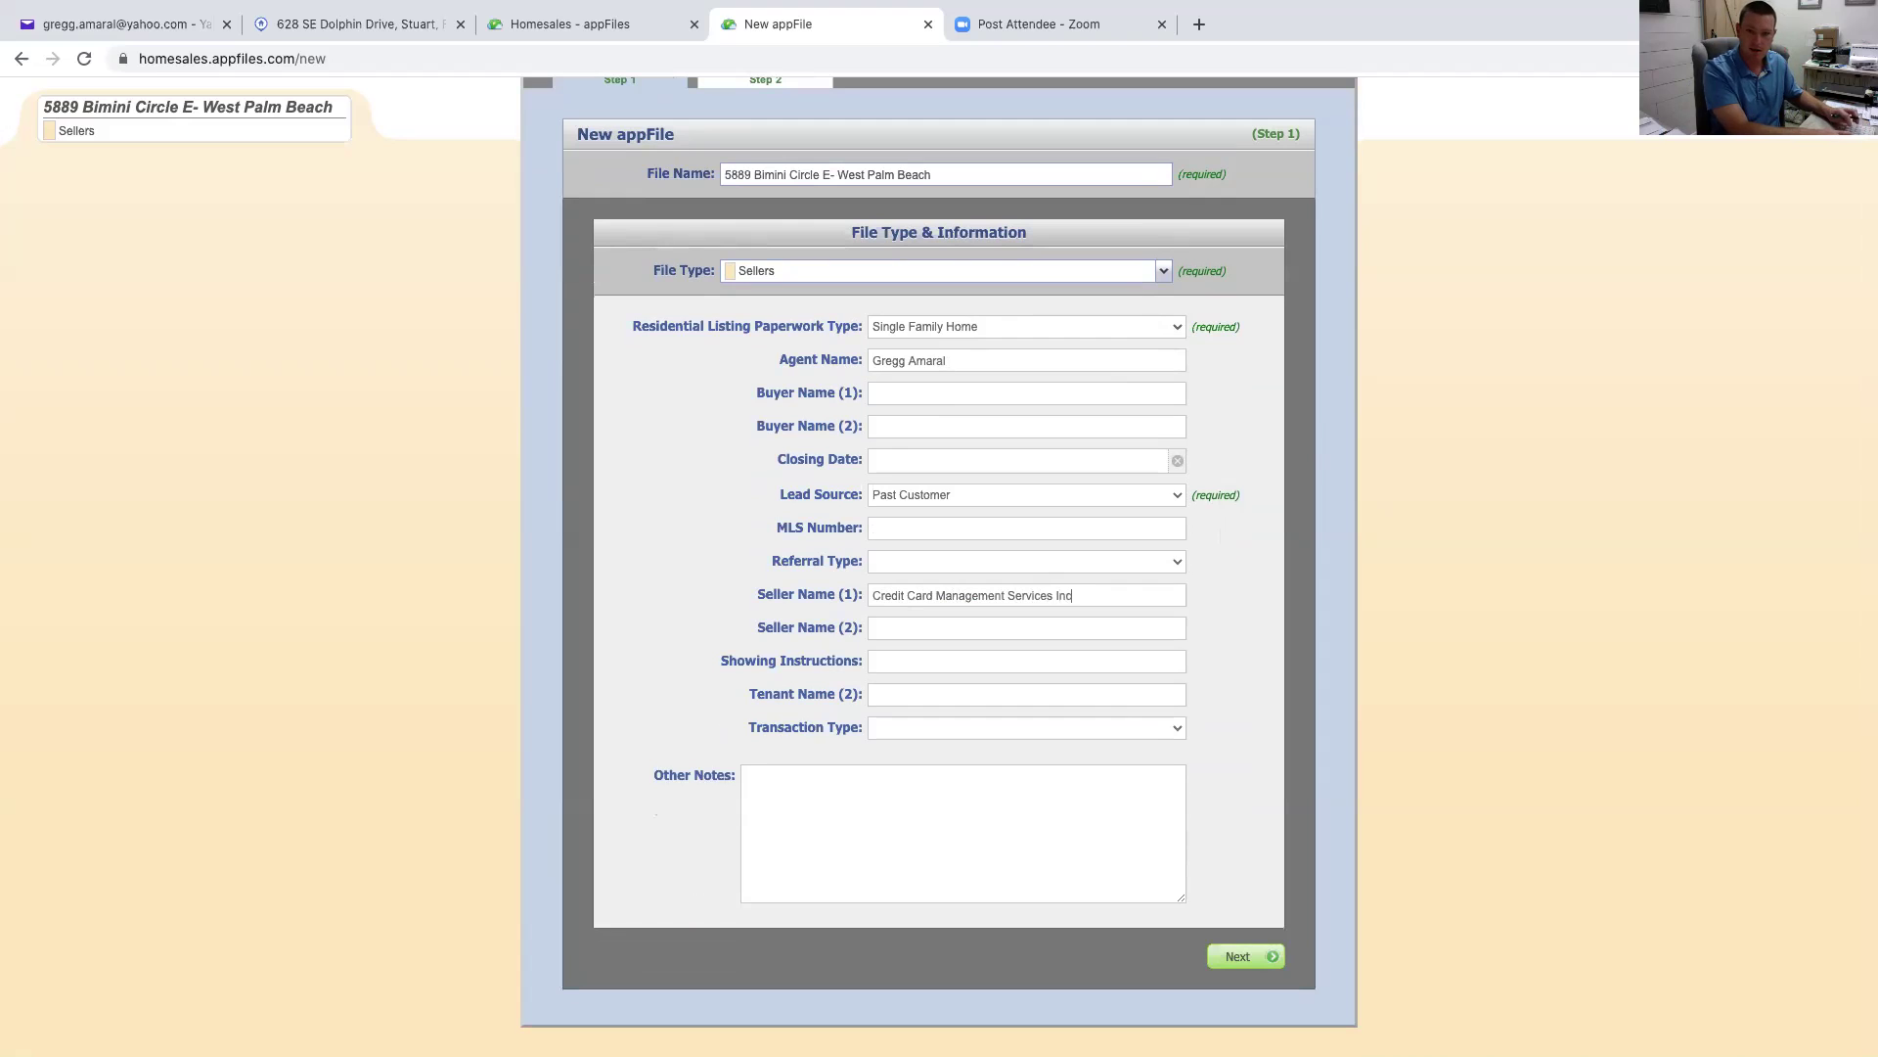
{"action": "type", "text": "."}
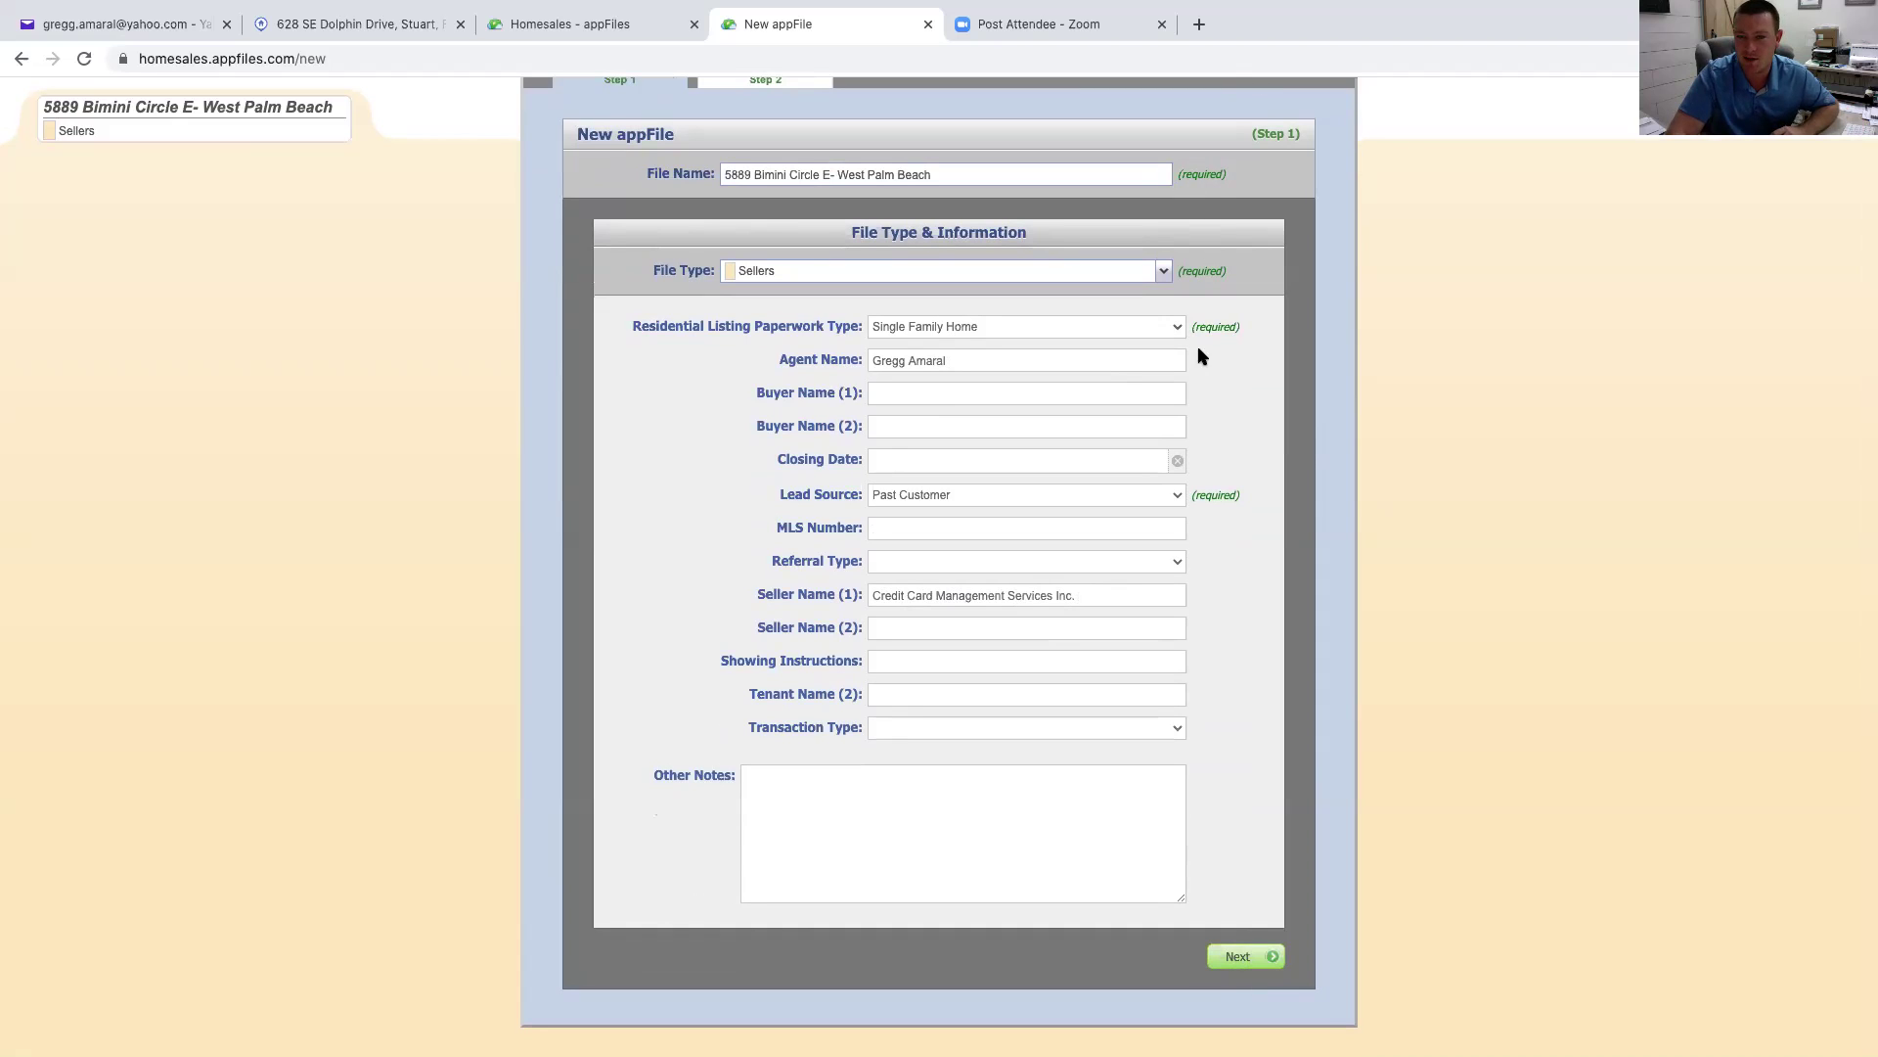
Advance to Step 2, Select Users, and review the users who will have access
{"action": "left_click", "coordinate": [1246, 958]}
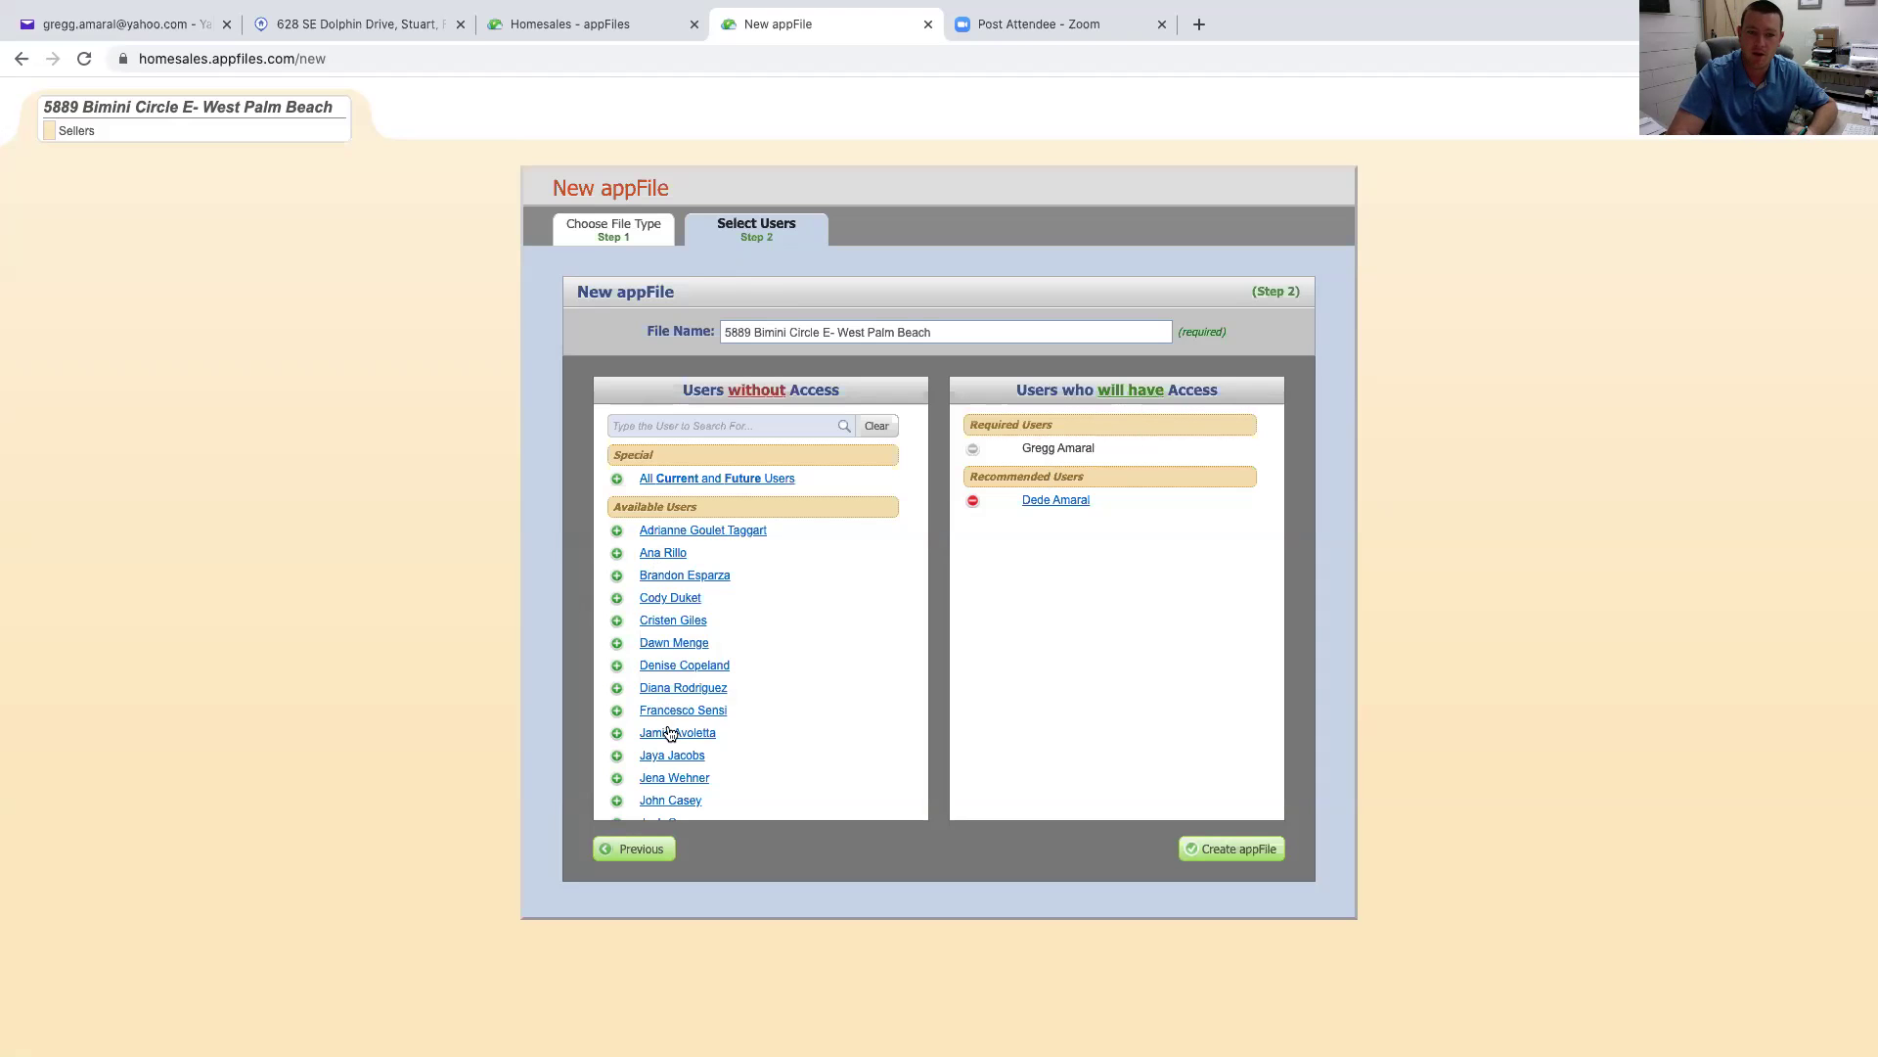
{"action": "scroll", "coordinate": [670, 733], "scroll_direction": "down", "scroll_amount": 5}
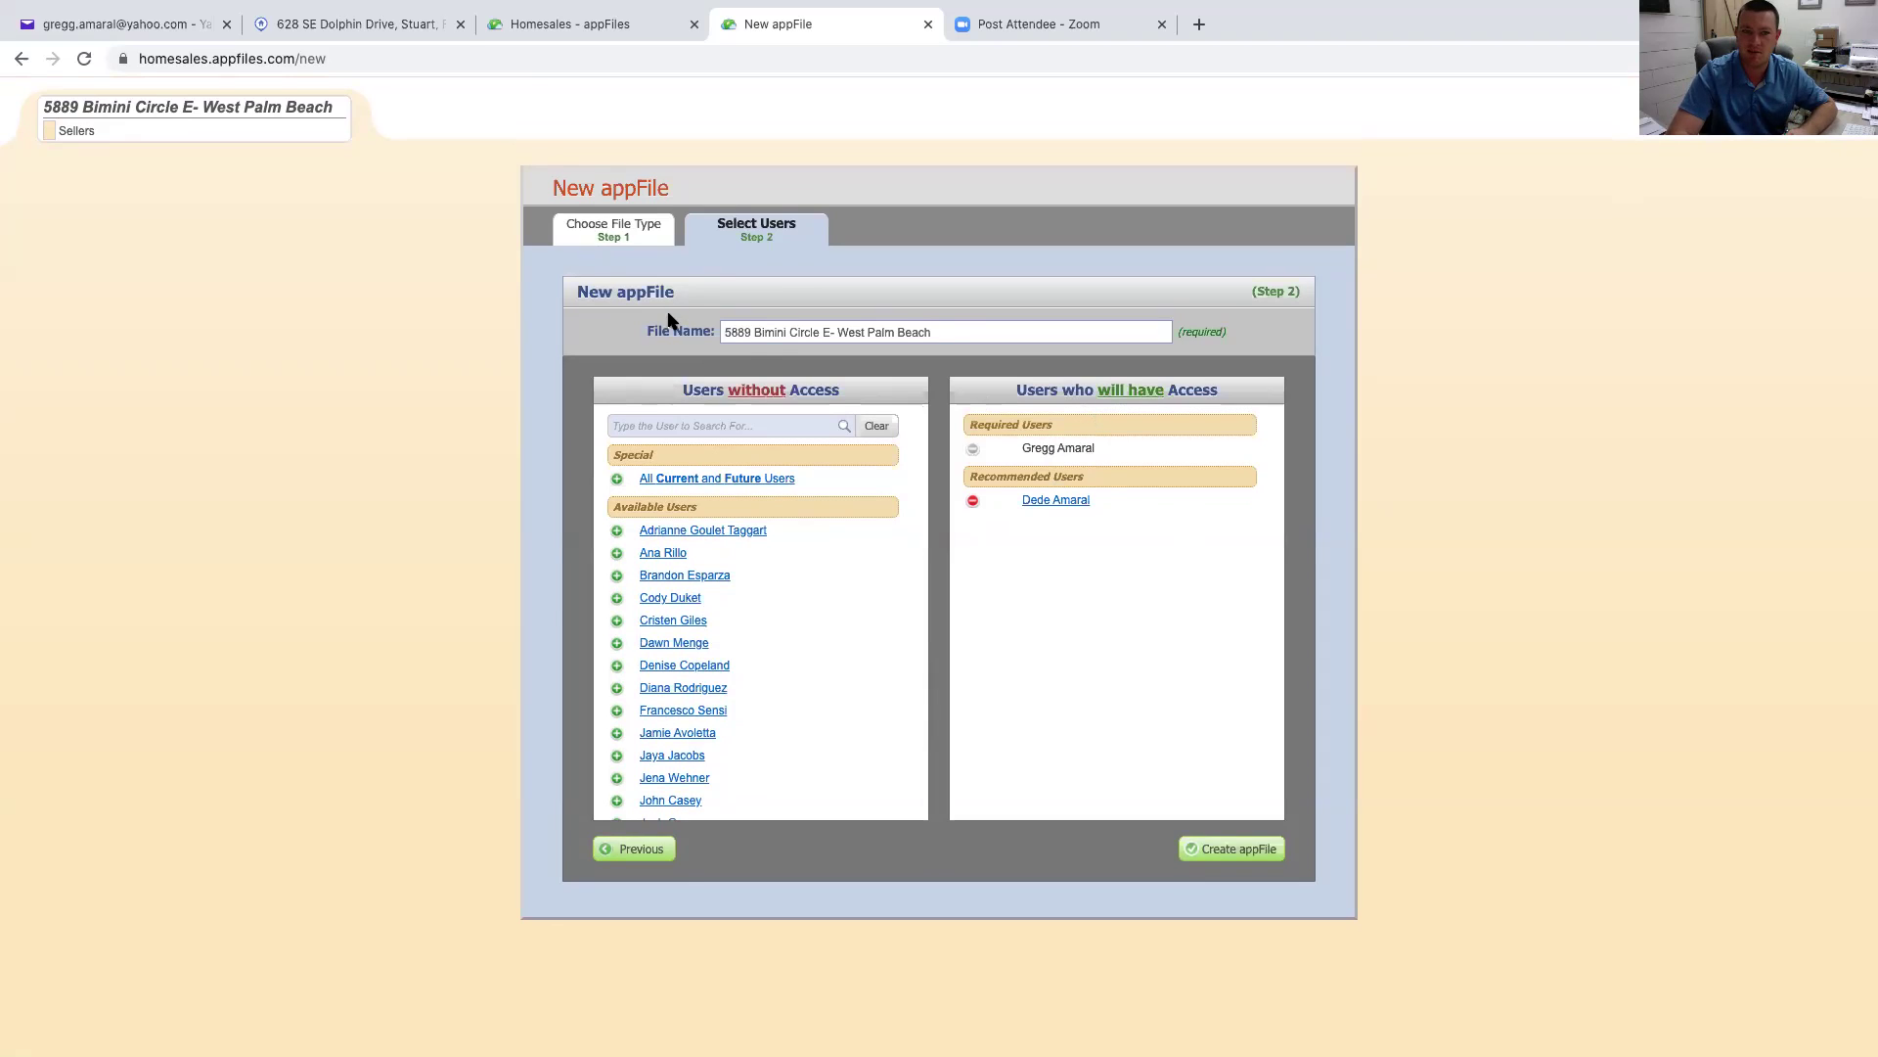
Create the appFile and open its page with two users and five required listing documents
{"action": "left_click", "coordinate": [1211, 849]}
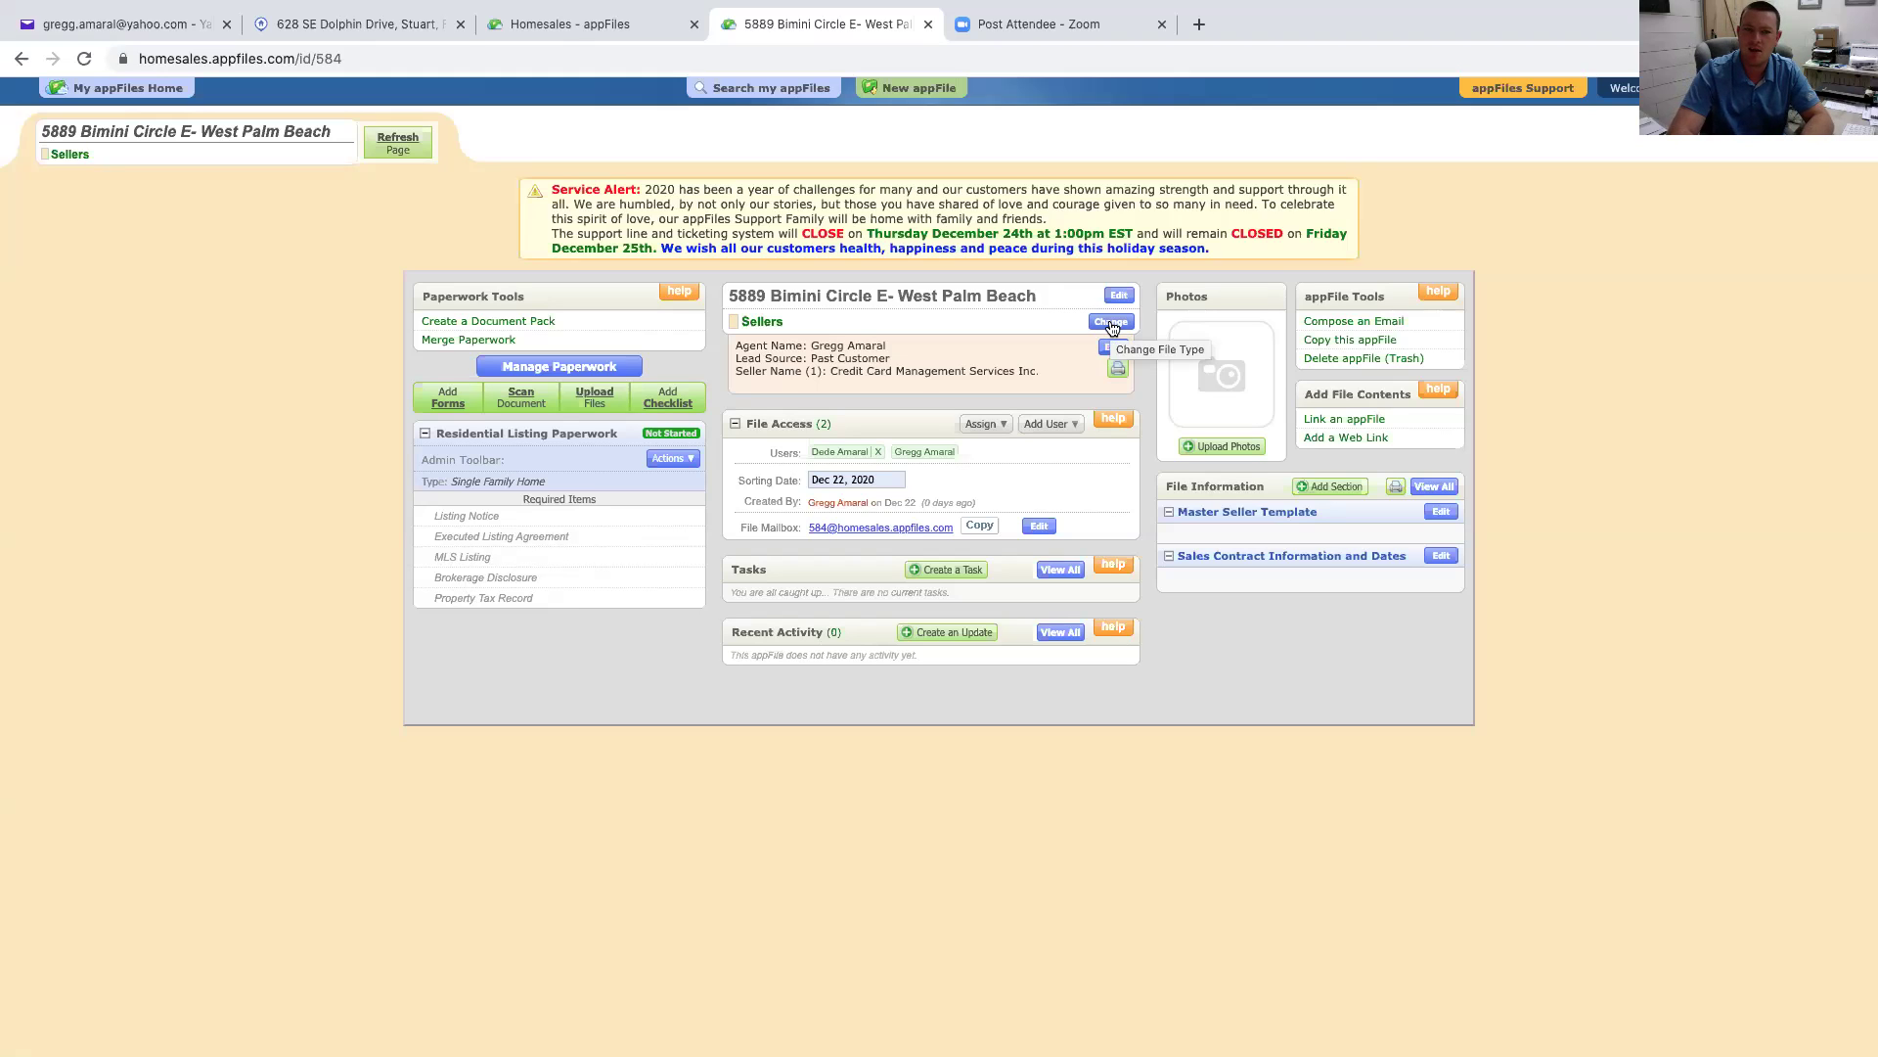
{"action": "left_click", "coordinate": [1111, 325]}
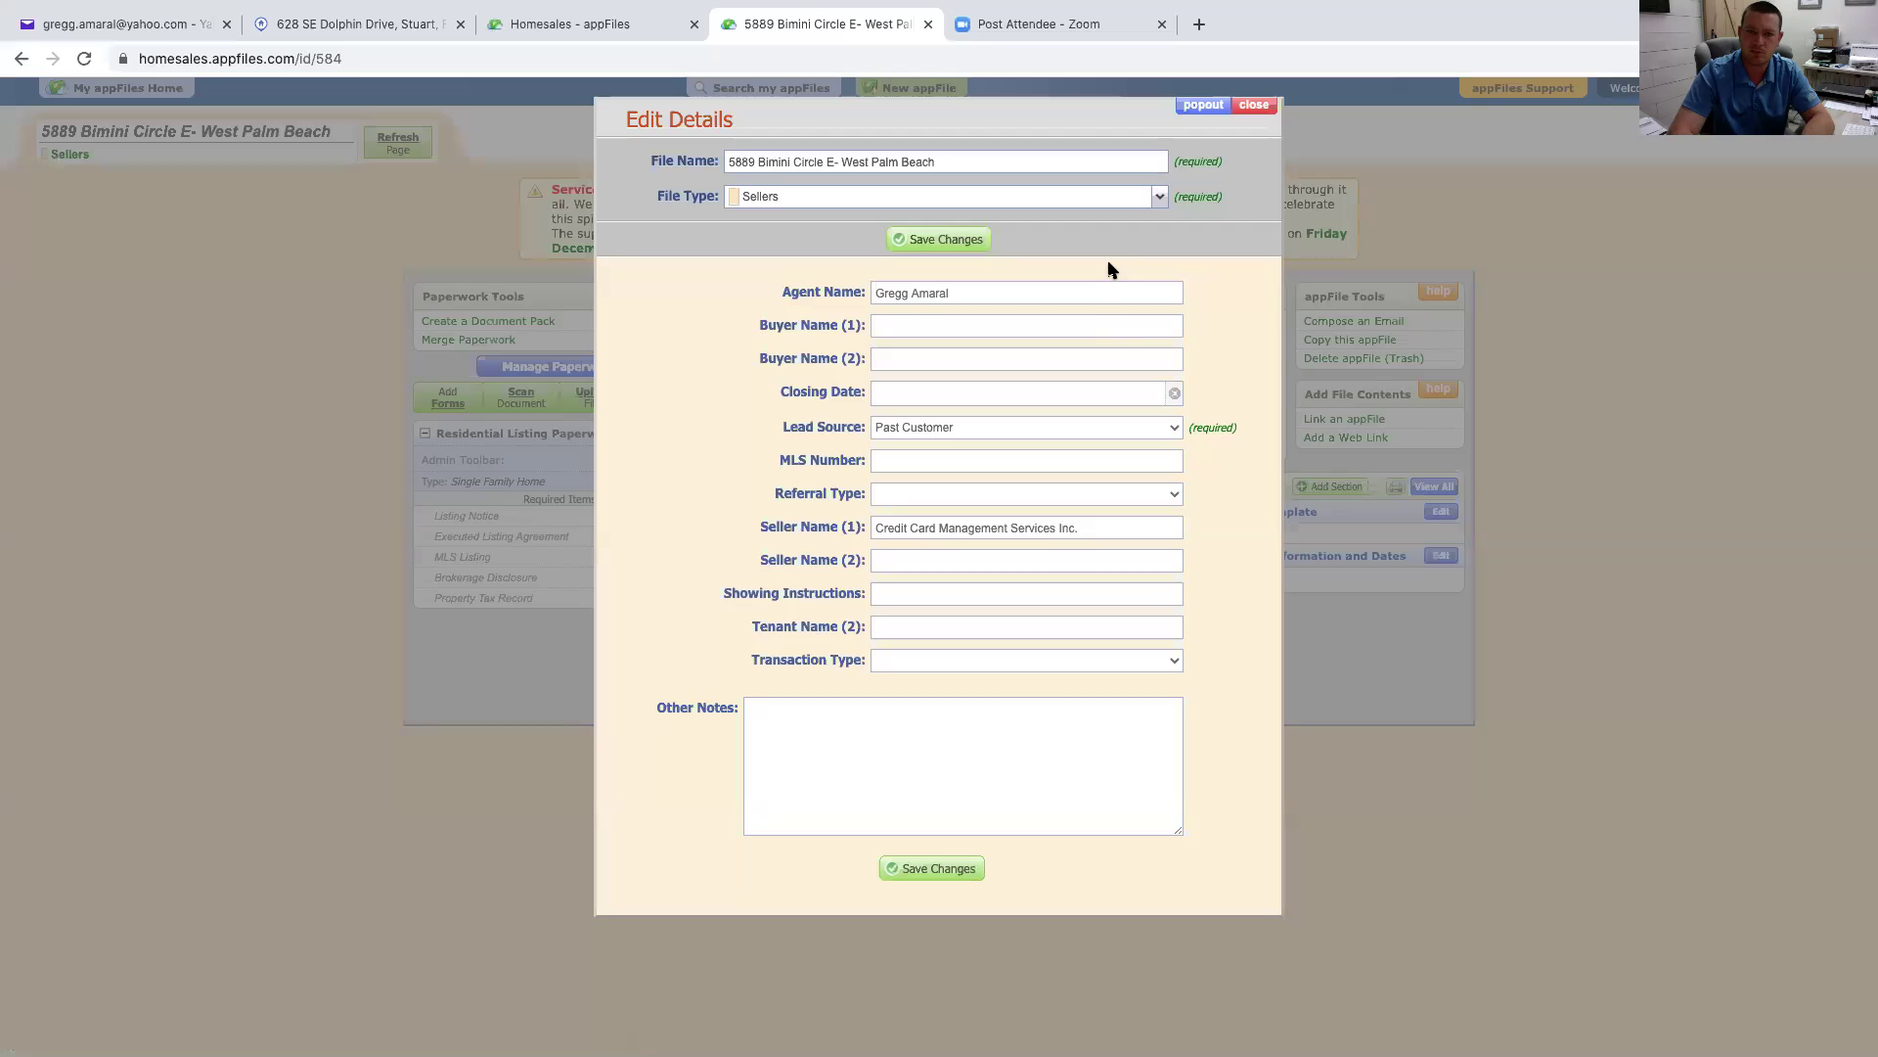
{"action": "left_click", "coordinate": [1158, 199]}
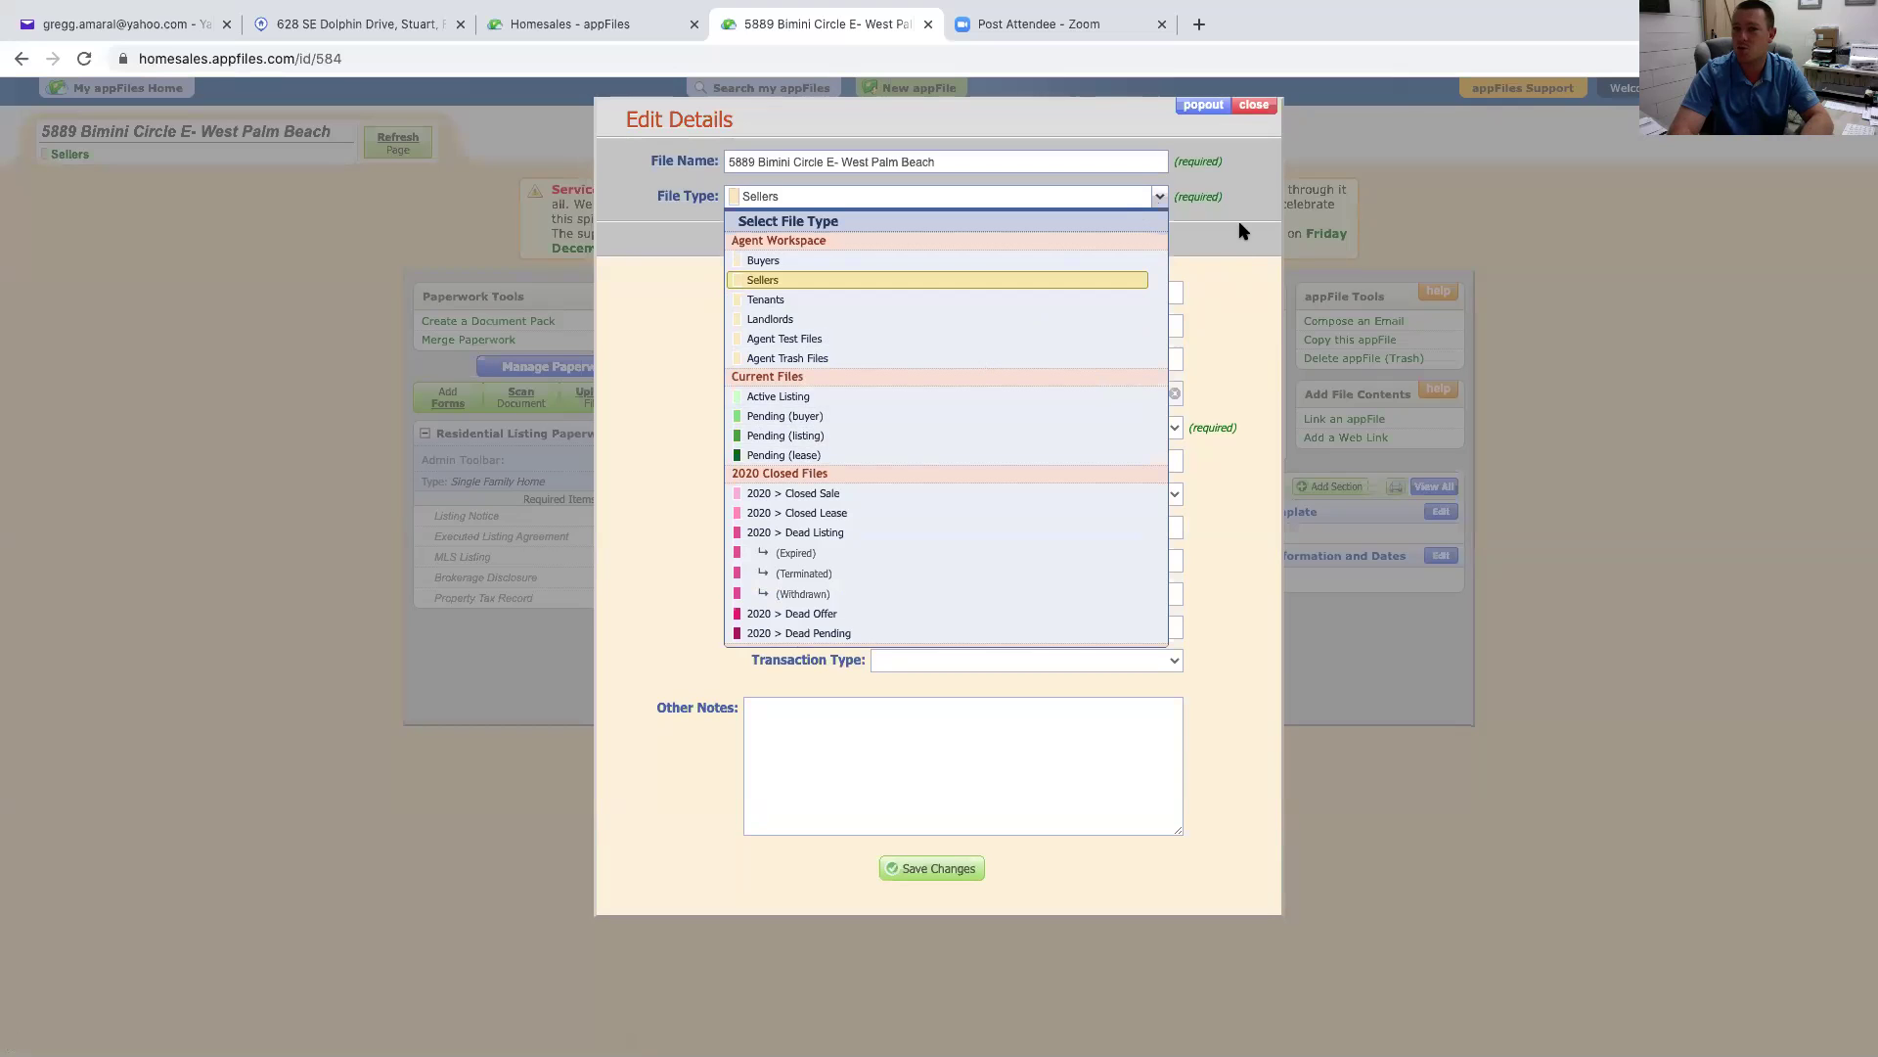
{"action": "left_click", "coordinate": [1270, 108]}
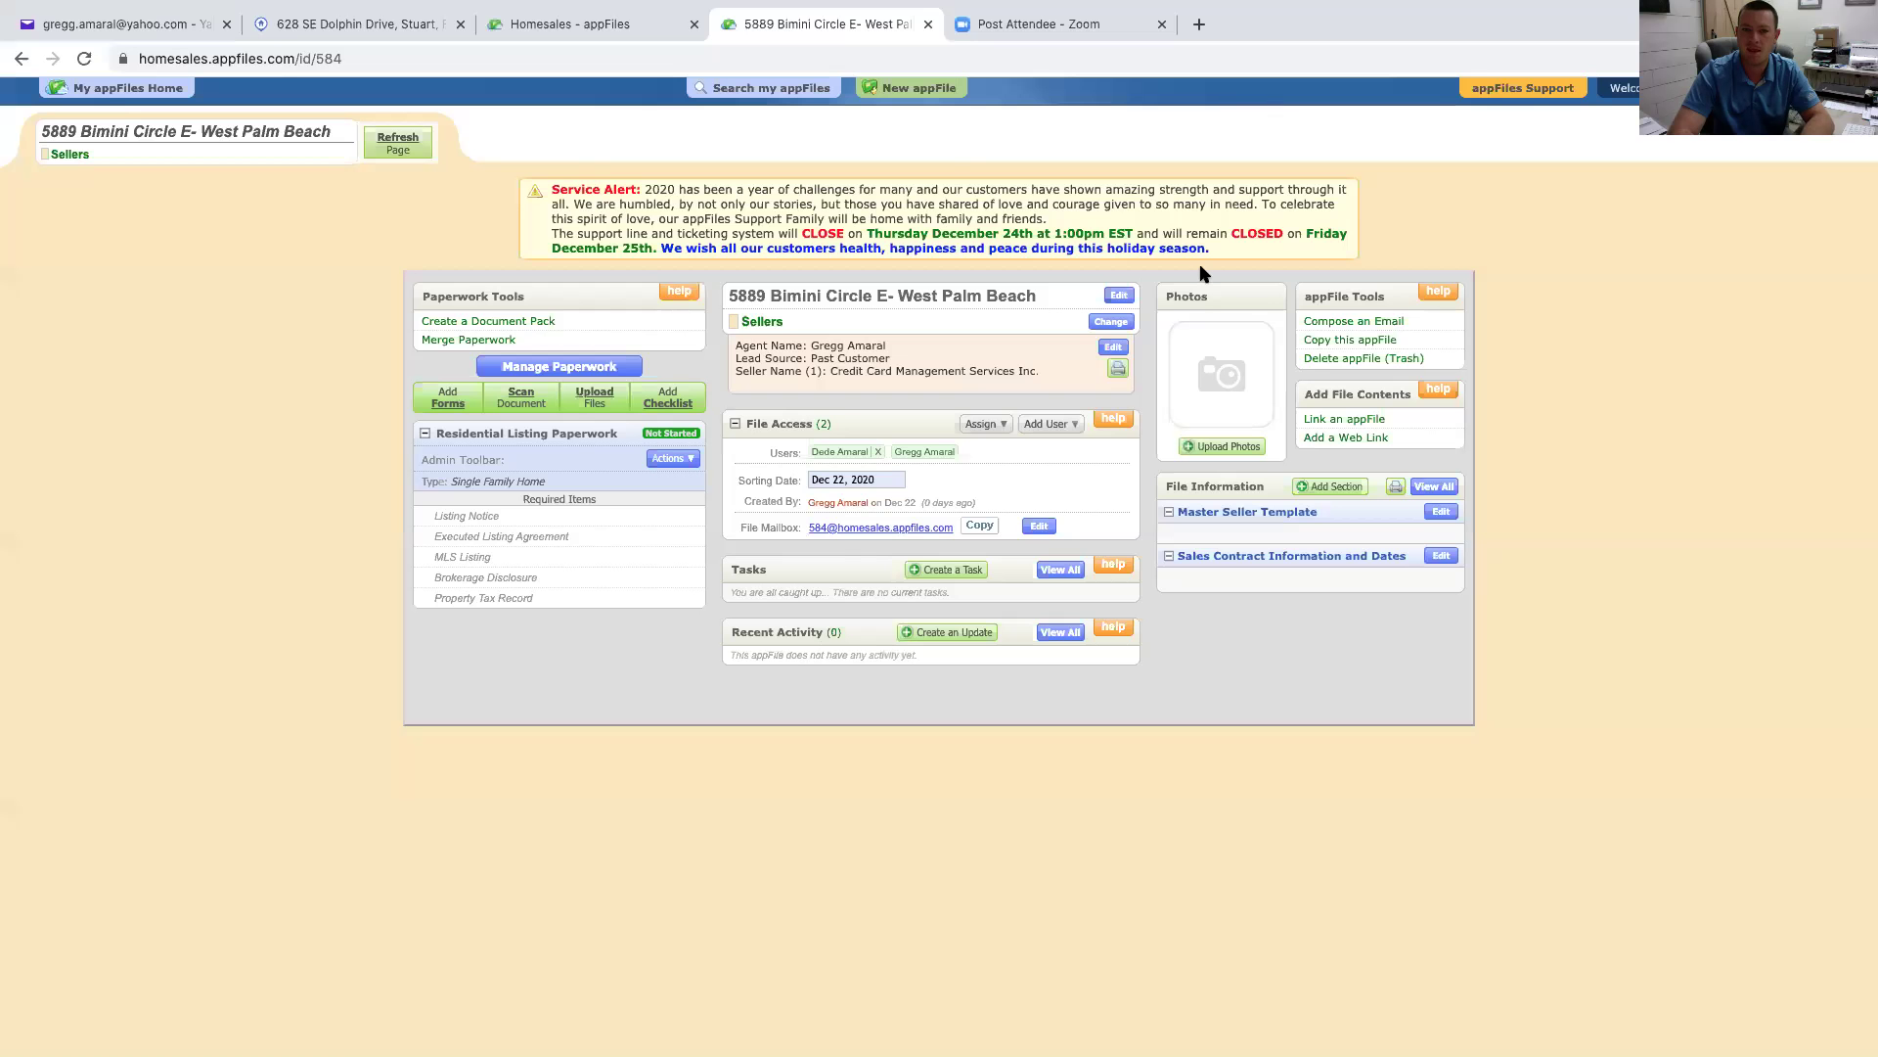